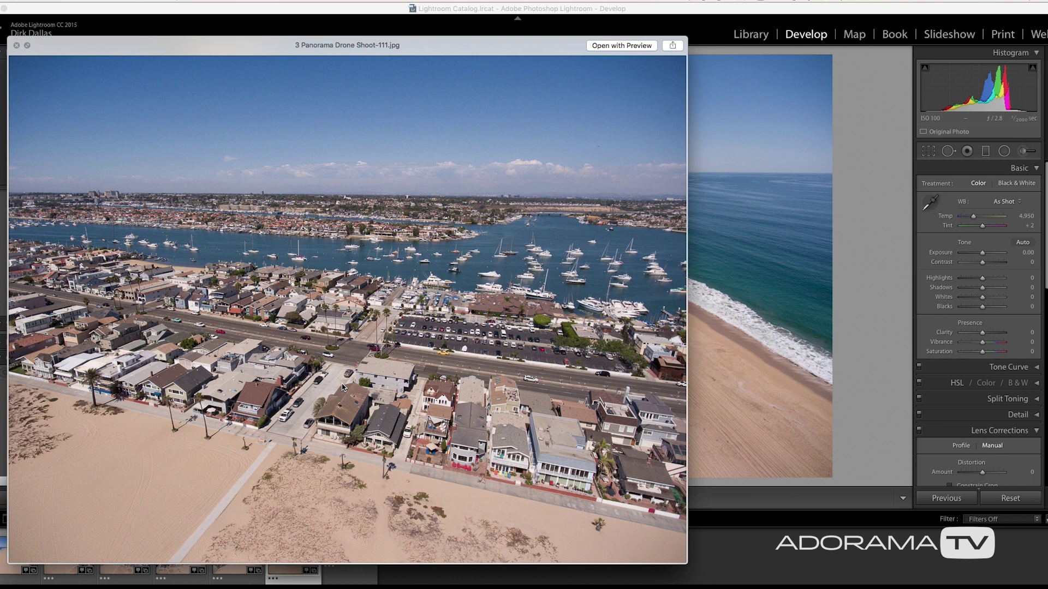
Open the Panorama Drone Shoot JPGs 111, 112, 100 and 102 from the Before folder in Preview
{"action": "key", "text": "super+o"}
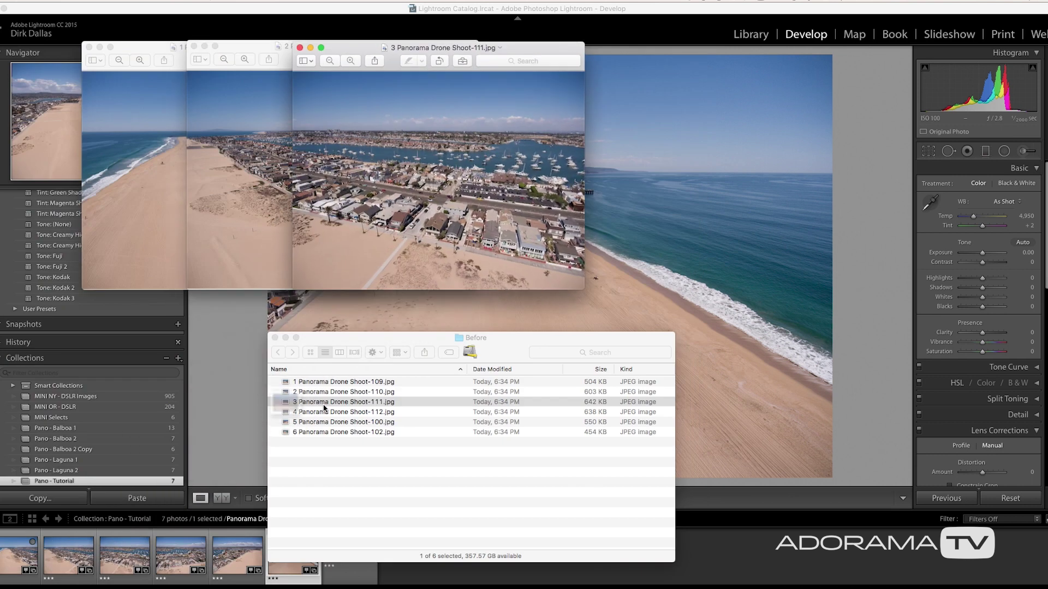
{"action": "double_click", "coordinate": [325, 414]}
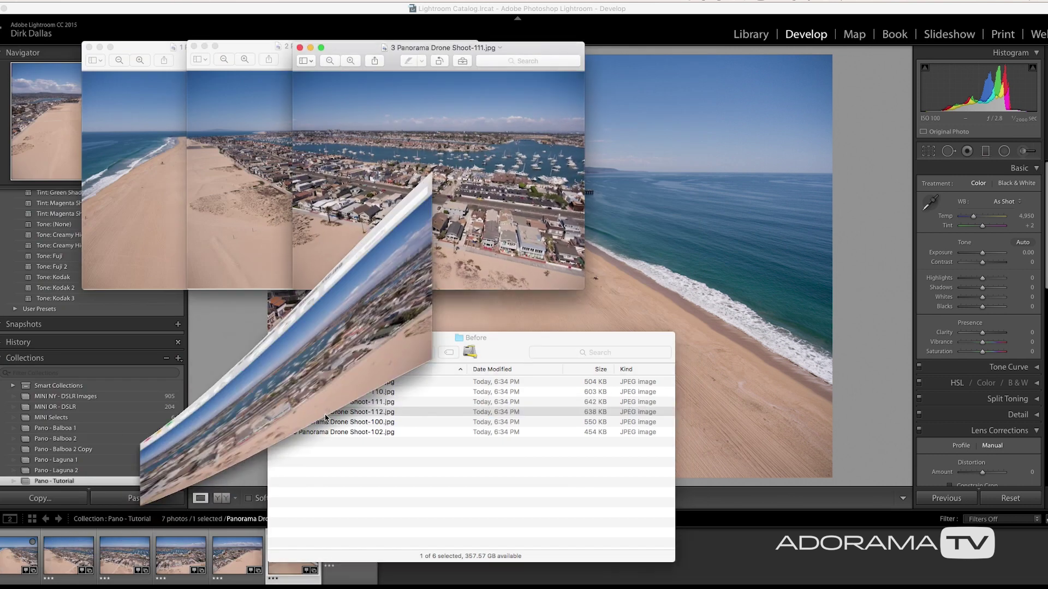
{"action": "double_click", "coordinate": [321, 423]}
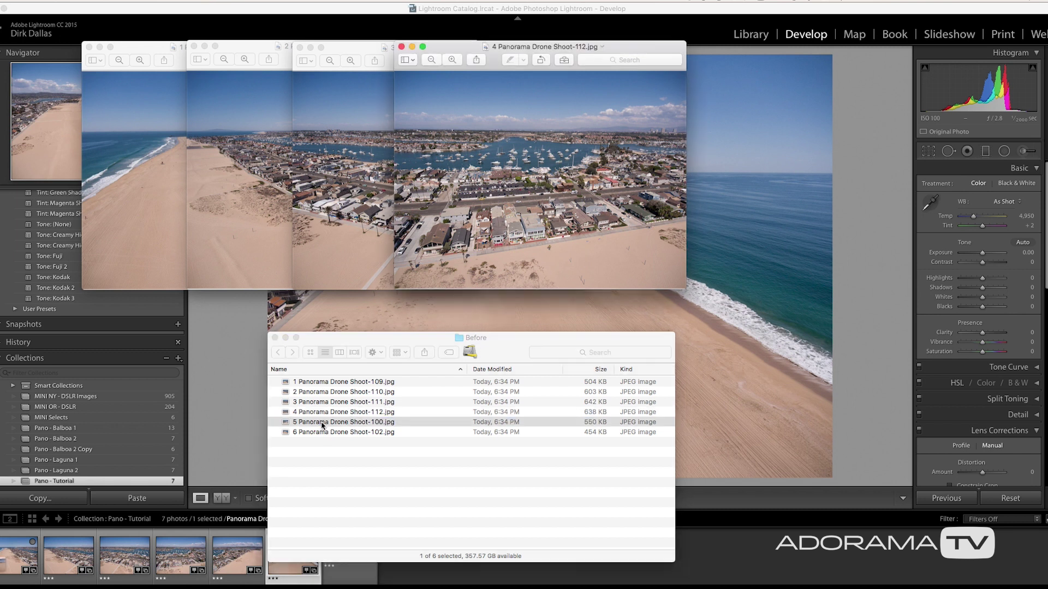
{"action": "double_click", "coordinate": [316, 433]}
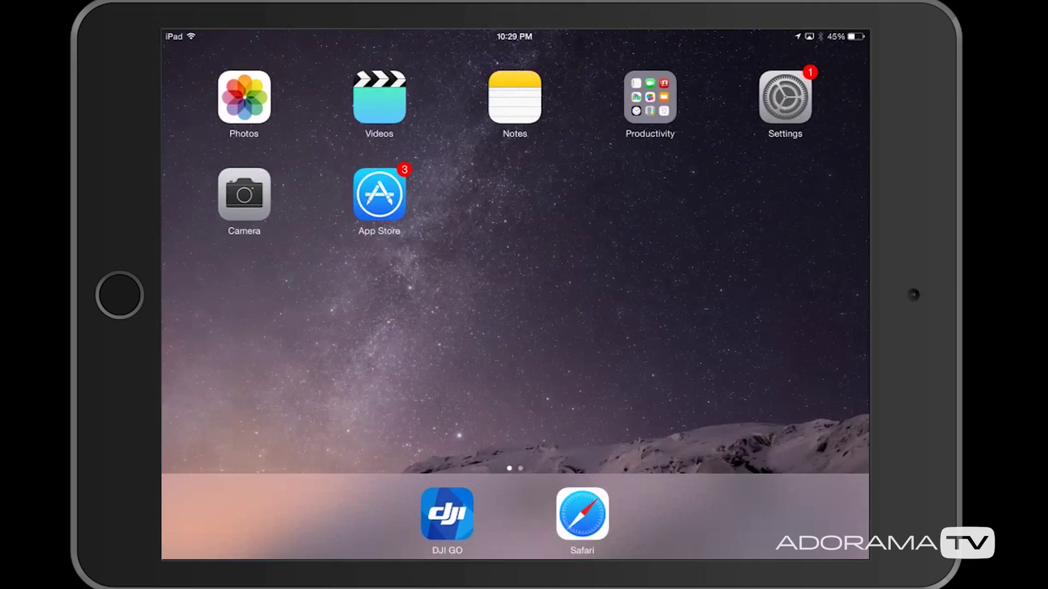
Switch to DJI GO, set the camera's white balance to Sunny and return to the exposure settings
{"action": "left_click", "coordinate": [444, 514]}
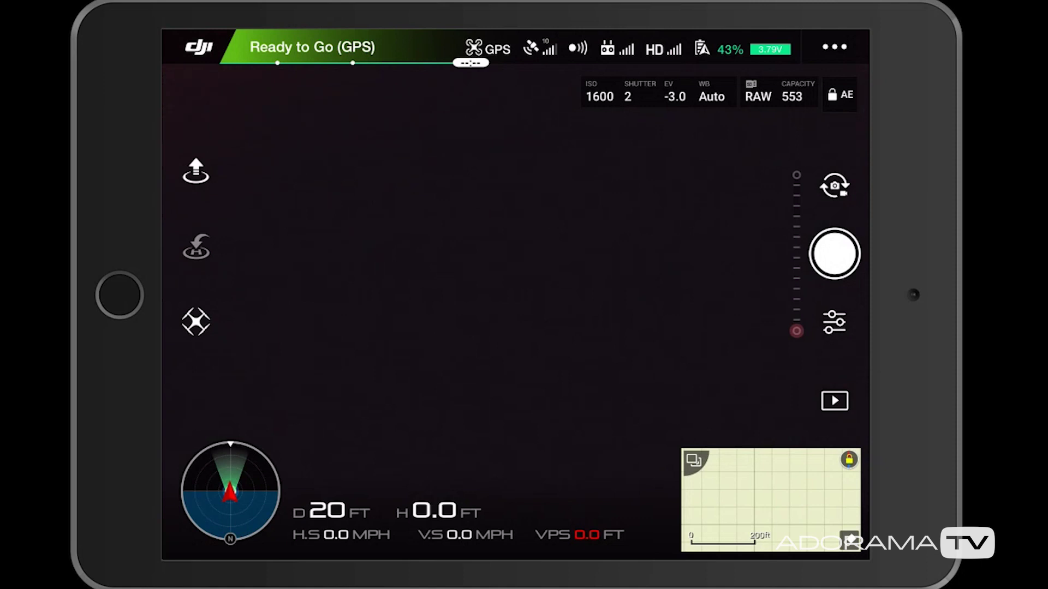
{"action": "left_click", "coordinate": [834, 322]}
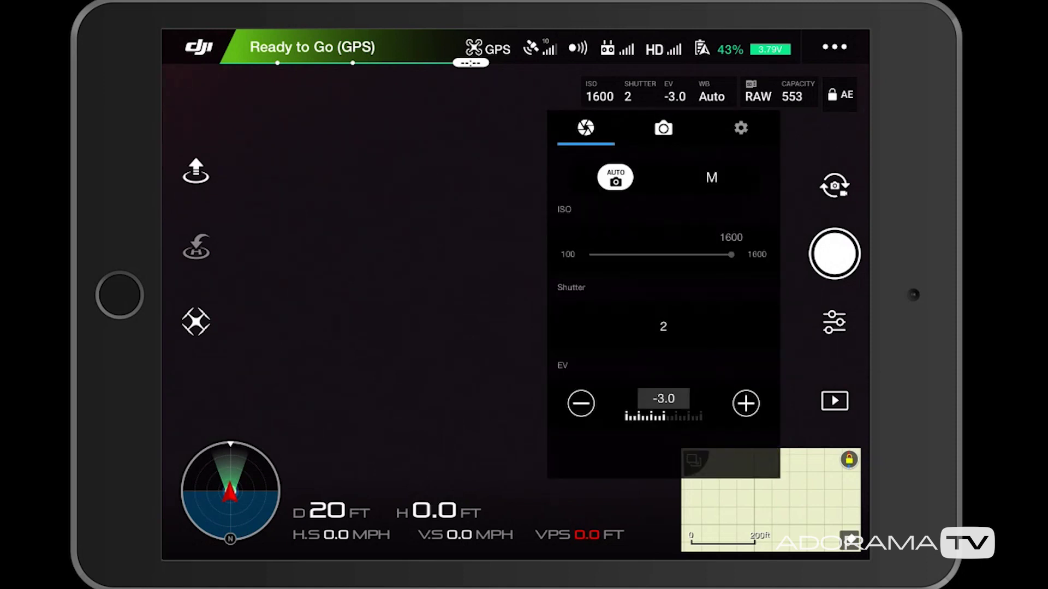
{"action": "left_click", "coordinate": [663, 128]}
{"action": "left_click", "coordinate": [664, 290]}
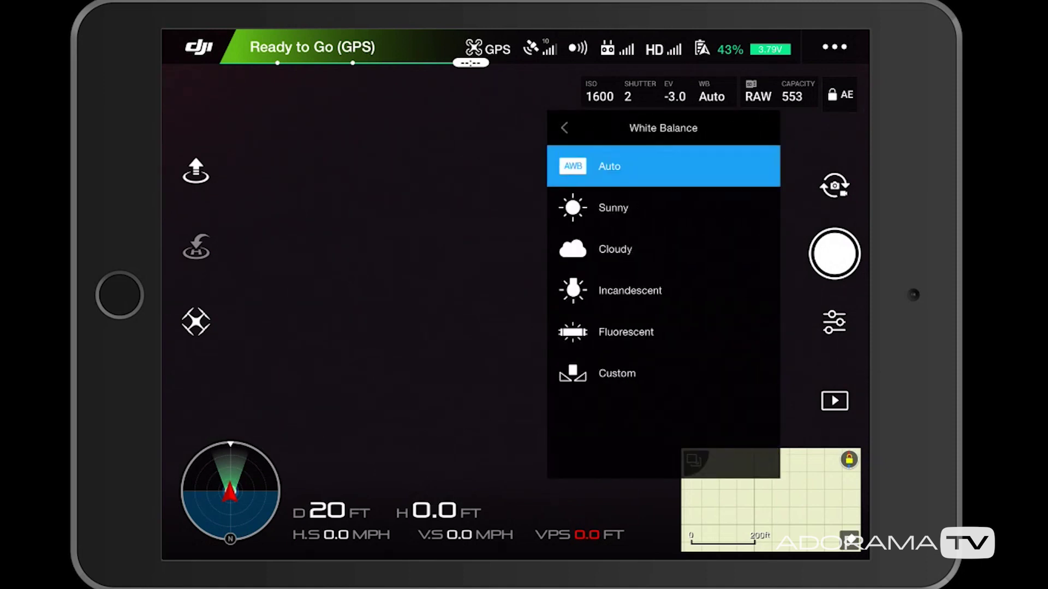
{"action": "left_click", "coordinate": [613, 208]}
{"action": "left_click", "coordinate": [565, 128]}
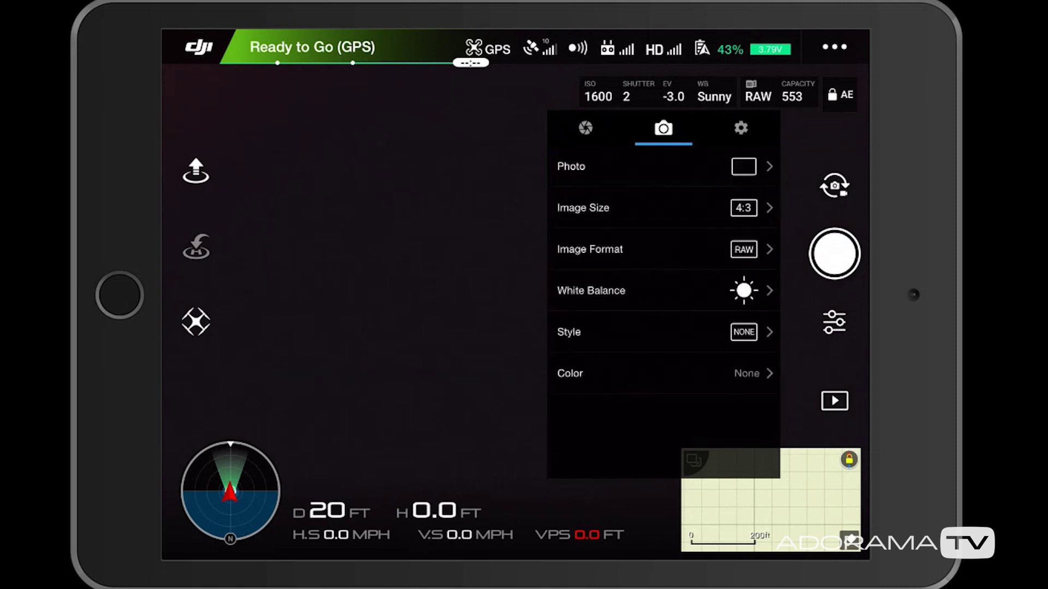
{"action": "left_click", "coordinate": [585, 128]}
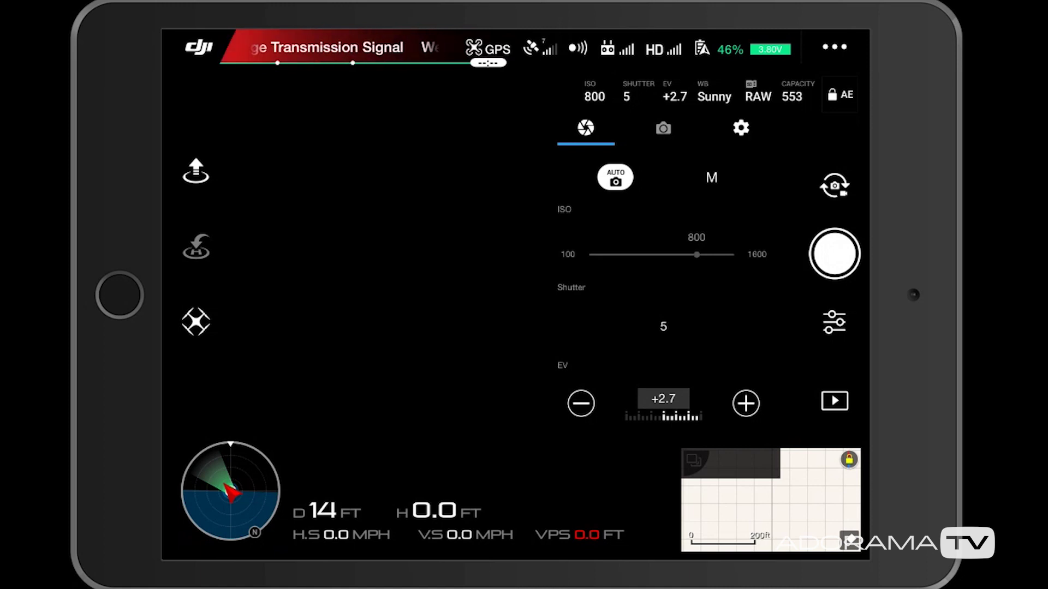
Set the camera's grid overlay to Grid + Diagonals, trying Grid Lines first
{"action": "left_click", "coordinate": [741, 128]}
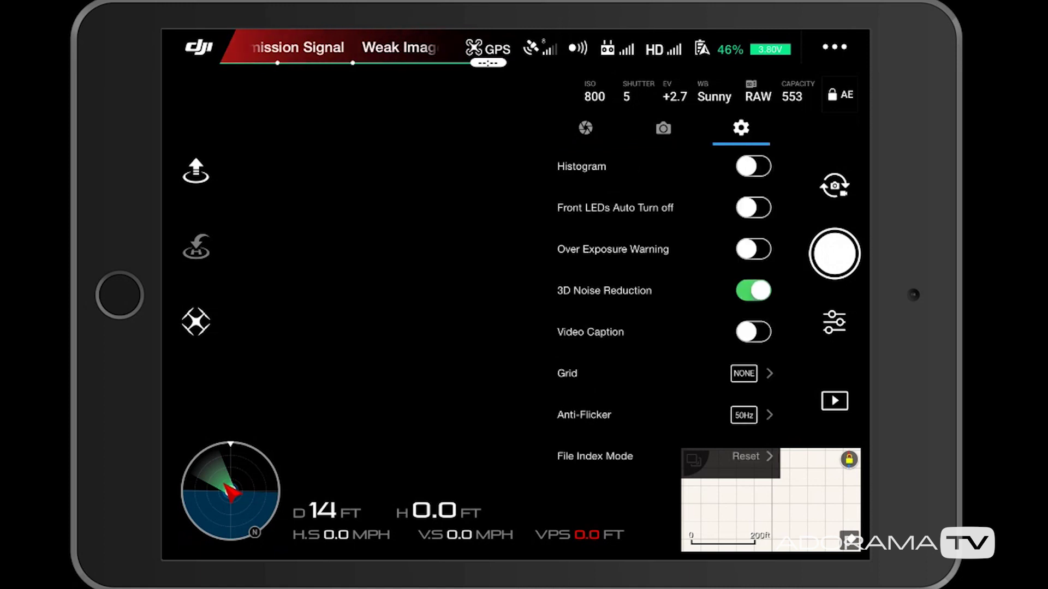
{"action": "scroll", "coordinate": [663, 305], "scroll_direction": "down", "scroll_amount": 3}
{"action": "left_click", "coordinate": [568, 292]}
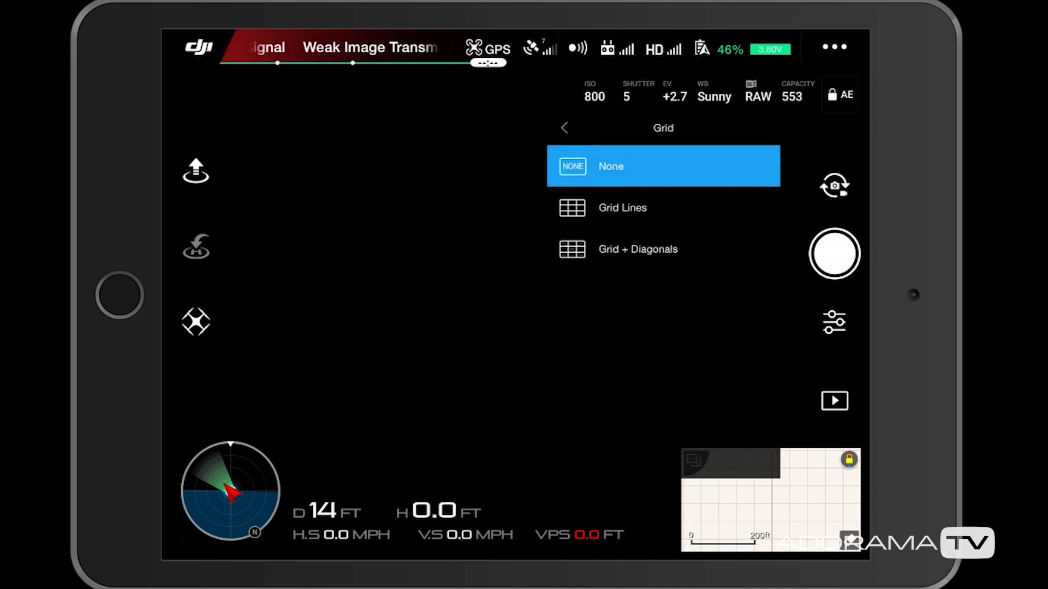
{"action": "left_click", "coordinate": [622, 208]}
{"action": "left_click", "coordinate": [638, 249]}
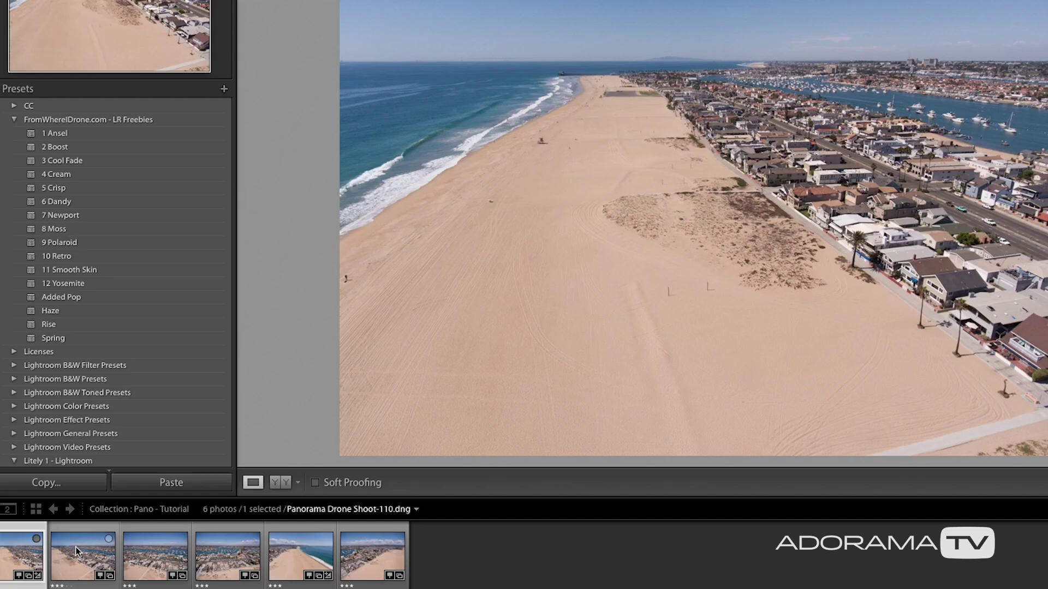
Switch to Lightroom and paste the copied develop settings onto Panorama Drone Shoot photos 110, 111, 112 and 100
{"action": "left_click", "coordinate": [74, 549]}
{"action": "left_click", "coordinate": [149, 487]}
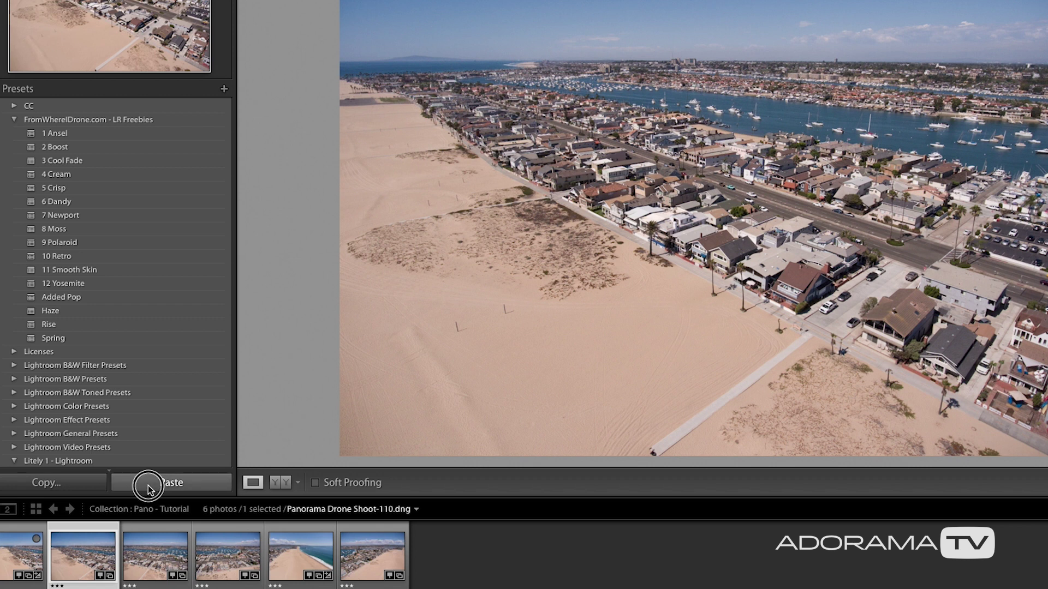
{"action": "left_click", "coordinate": [146, 564]}
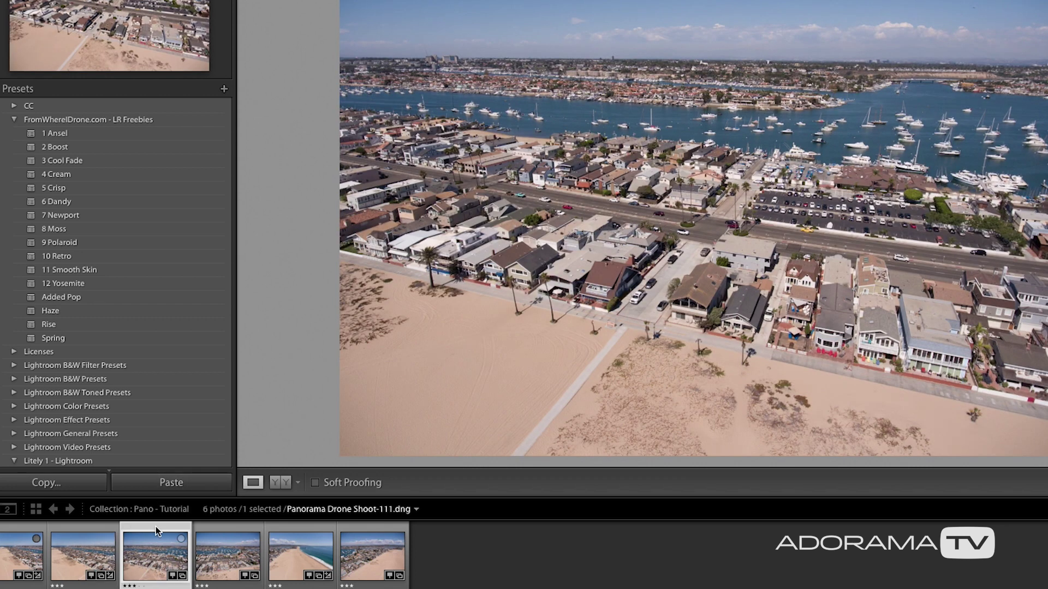
{"action": "left_click", "coordinate": [159, 483]}
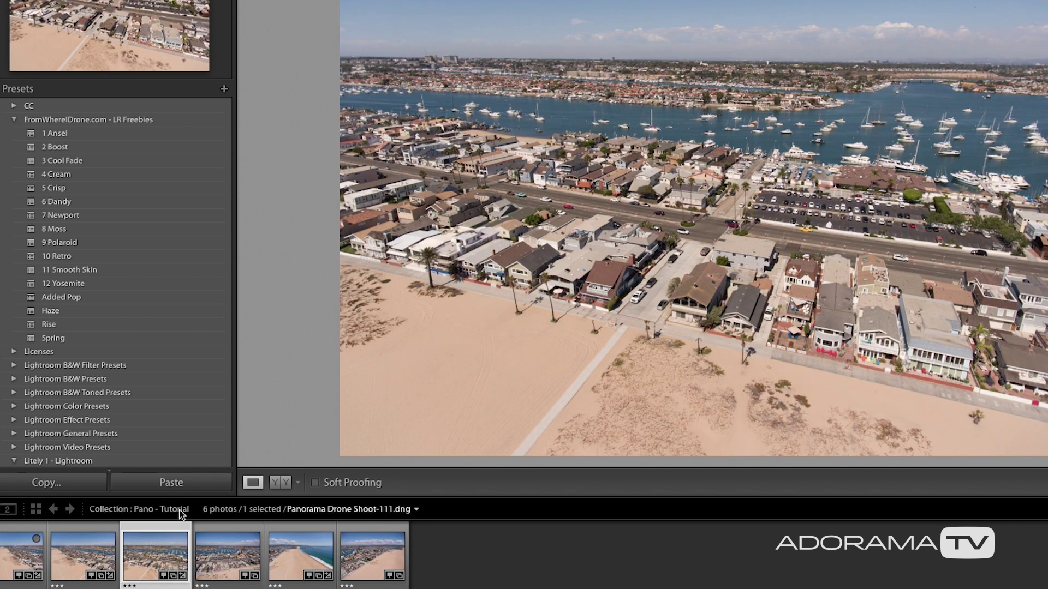
{"action": "left_click", "coordinate": [207, 549]}
{"action": "left_click", "coordinate": [205, 487]}
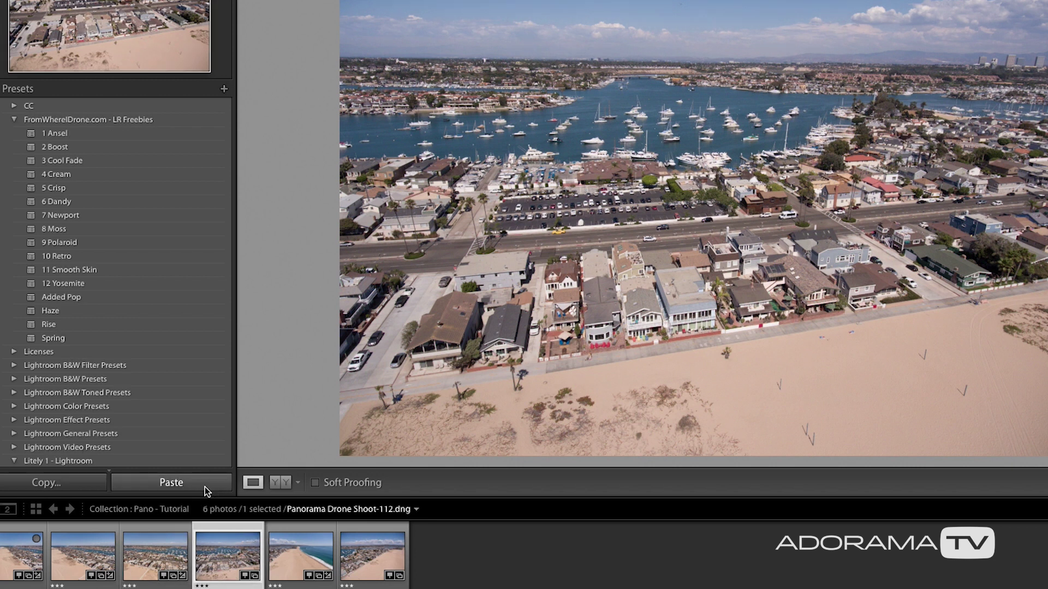
{"action": "left_click", "coordinate": [371, 552]}
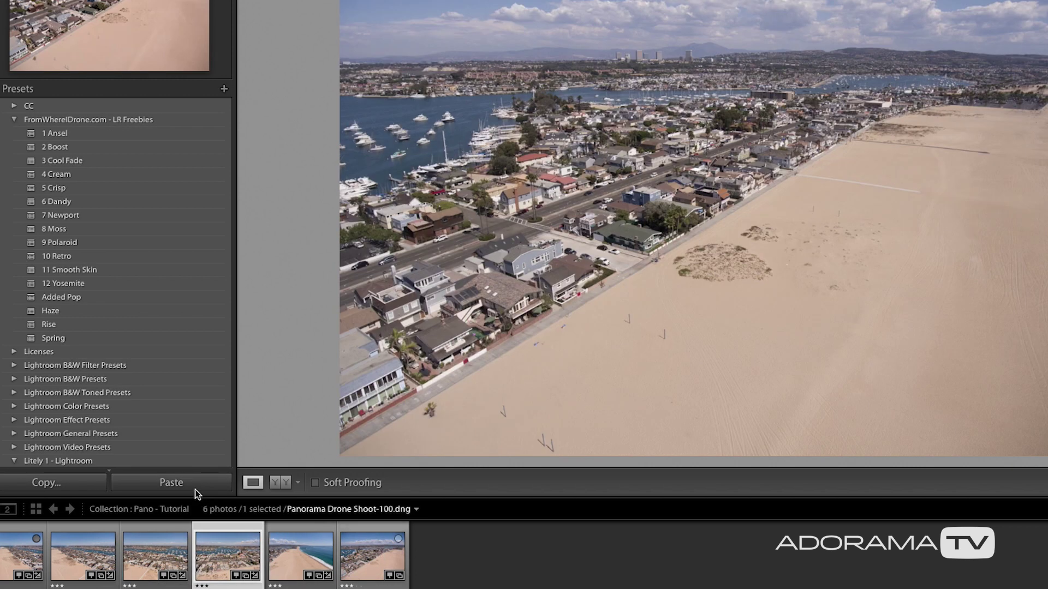
{"action": "left_click", "coordinate": [194, 487]}
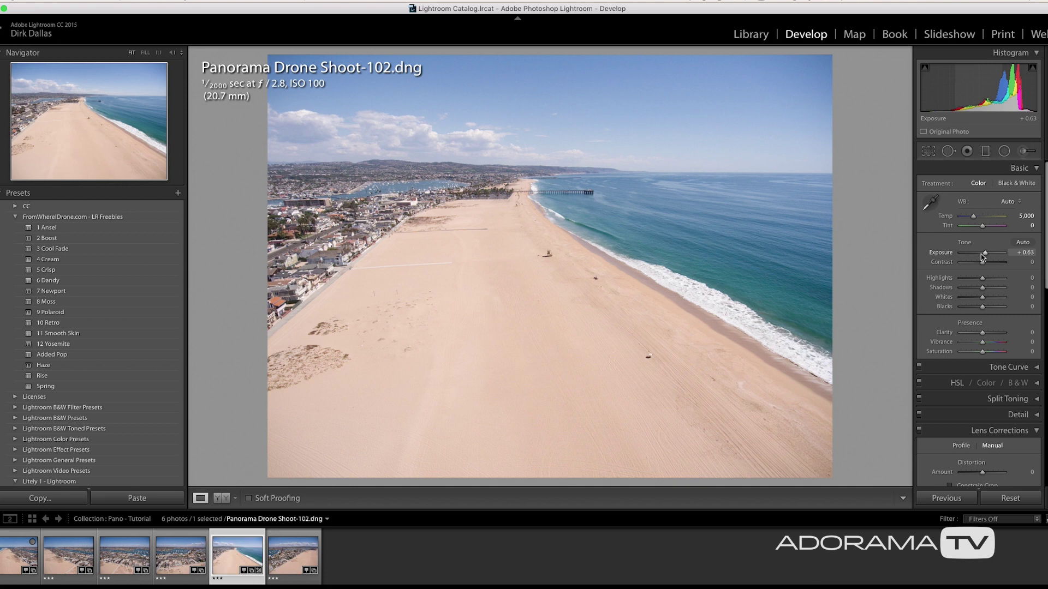
Reset the exposure of Panorama Drone Shoot-102.dng and enable its lens profile corrections with DJI as the make
{"action": "double_click", "coordinate": [981, 254]}
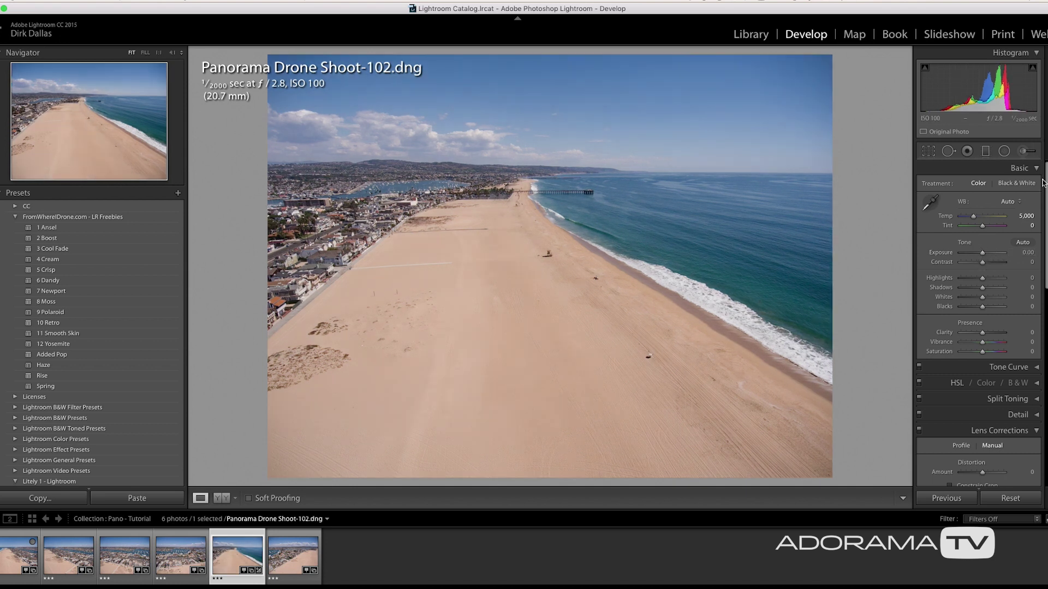
{"action": "left_click_drag", "start_coordinate": [1042, 181], "coordinate": [1040, 273]}
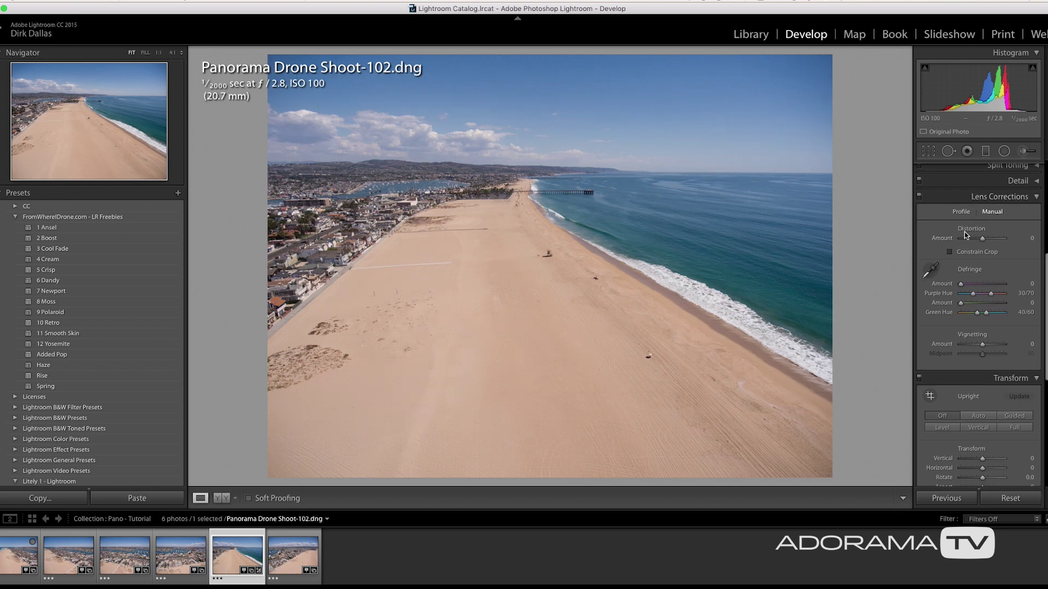
{"action": "left_click", "coordinate": [961, 212]}
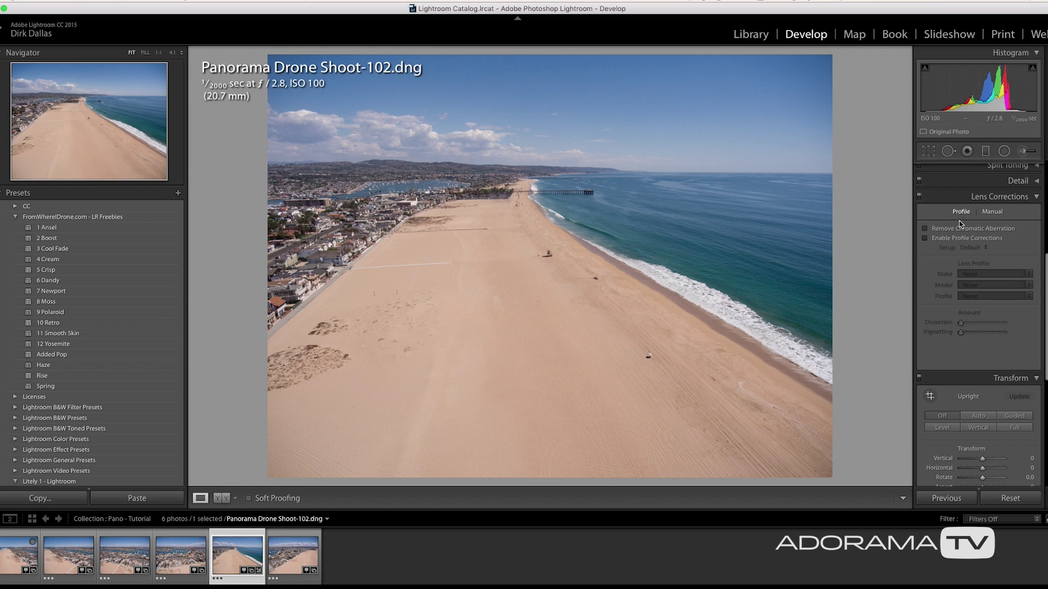
{"action": "left_click", "coordinate": [926, 239]}
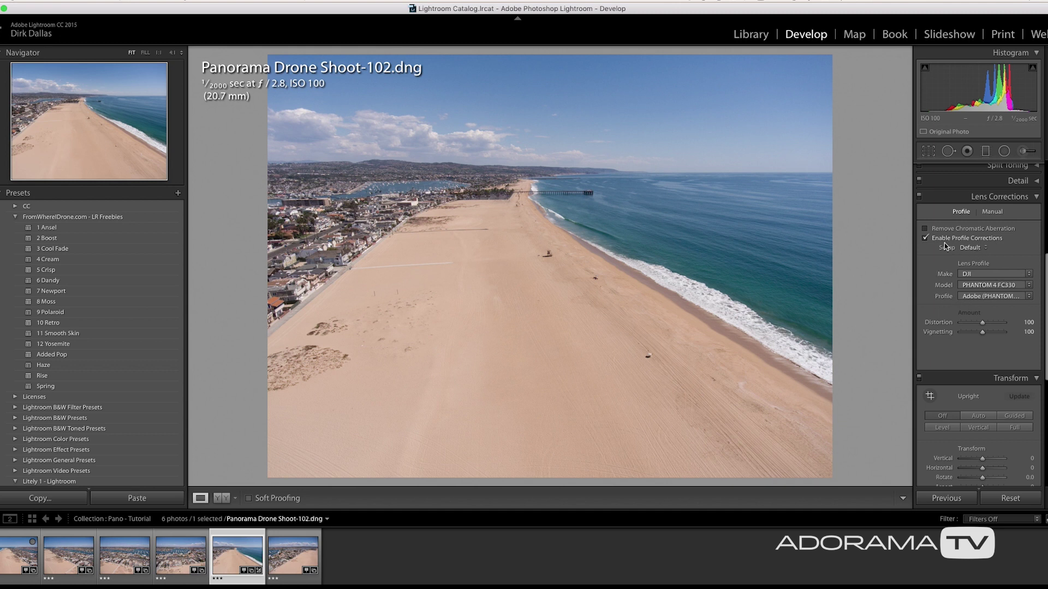
{"action": "left_click", "coordinate": [925, 239]}
{"action": "left_click", "coordinate": [925, 238]}
{"action": "left_click", "coordinate": [925, 239]}
{"action": "left_click", "coordinate": [925, 238]}
{"action": "left_click", "coordinate": [1024, 272]}
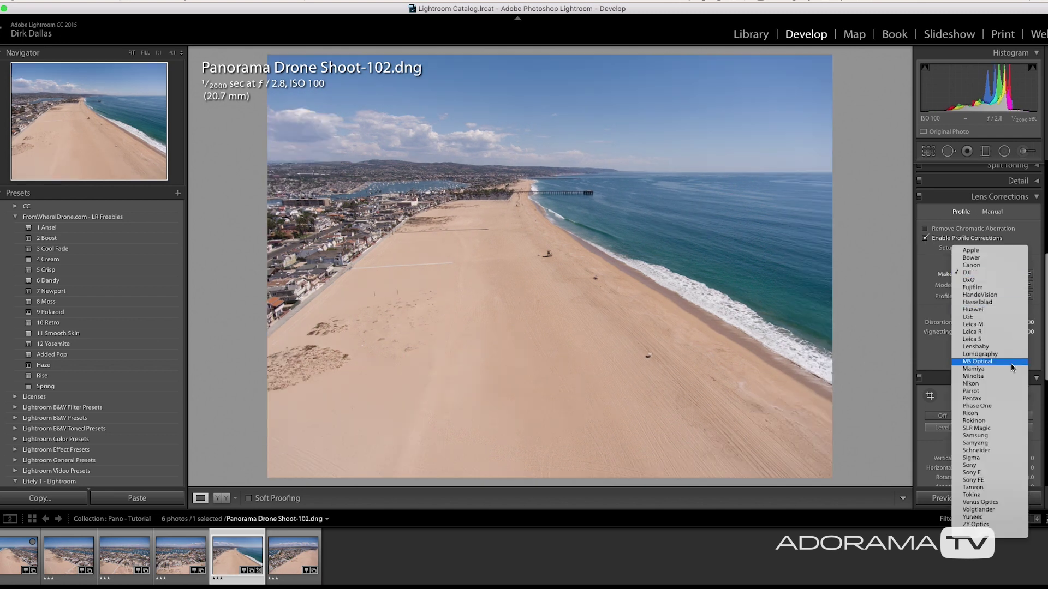
{"action": "left_click", "coordinate": [932, 264]}
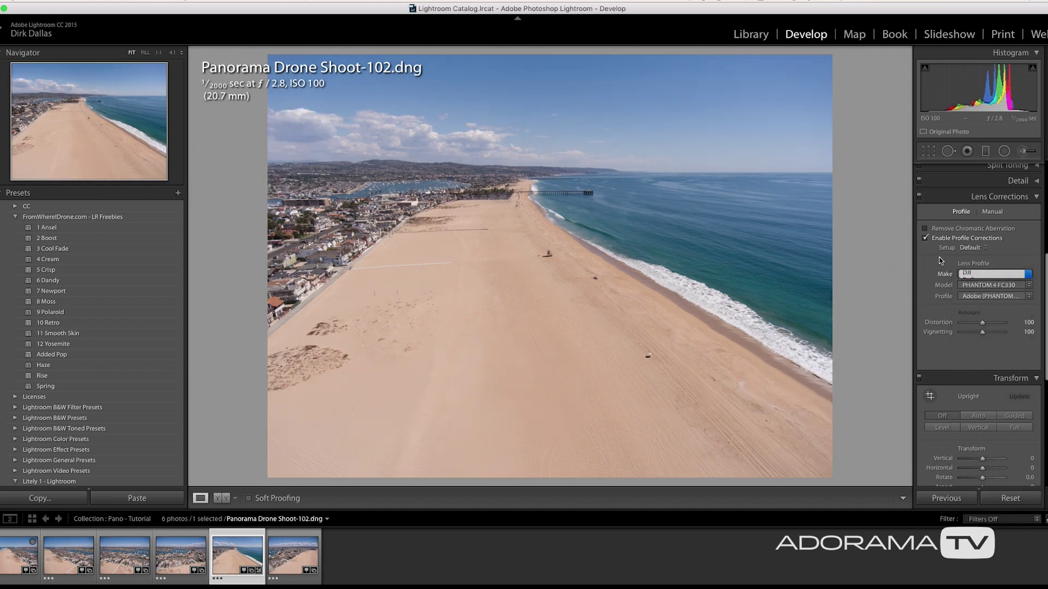
Try a manual lens distortion adjustment and reset it, and set the manual lens vignetting amount to +5
{"action": "left_click", "coordinate": [991, 213]}
{"action": "mouse_move", "coordinate": [986, 239]}
{"action": "left_mouse_down"}
{"action": "mouse_move", "coordinate": [1002, 241]}
{"action": "mouse_move", "coordinate": [986, 240]}
{"action": "left_mouse_up"}
{"action": "double_click", "coordinate": [986, 240]}
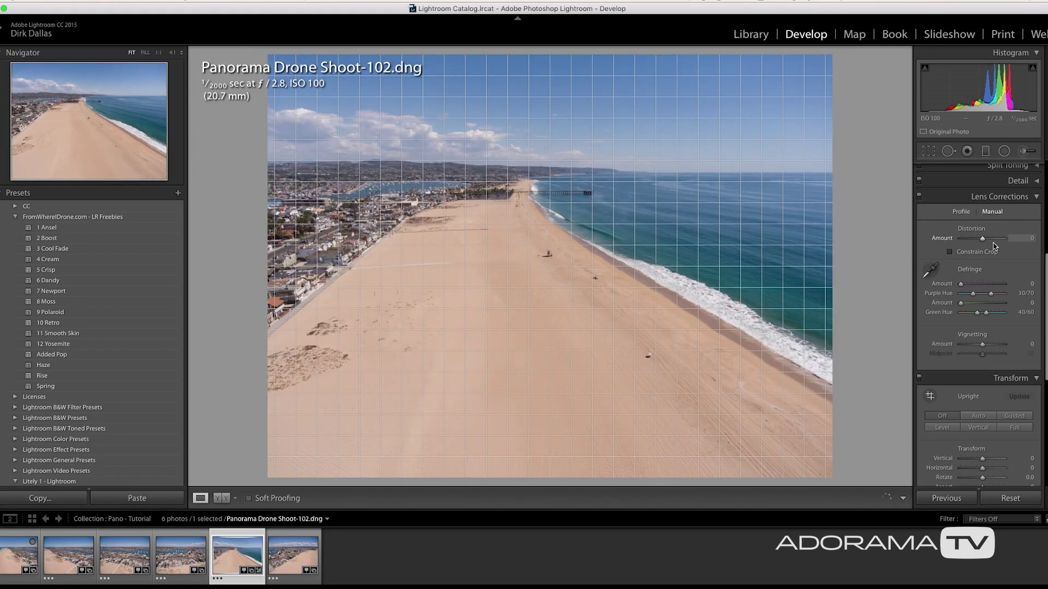
{"action": "scroll", "coordinate": [1044, 268], "scroll_direction": "down", "scroll_amount": 2}
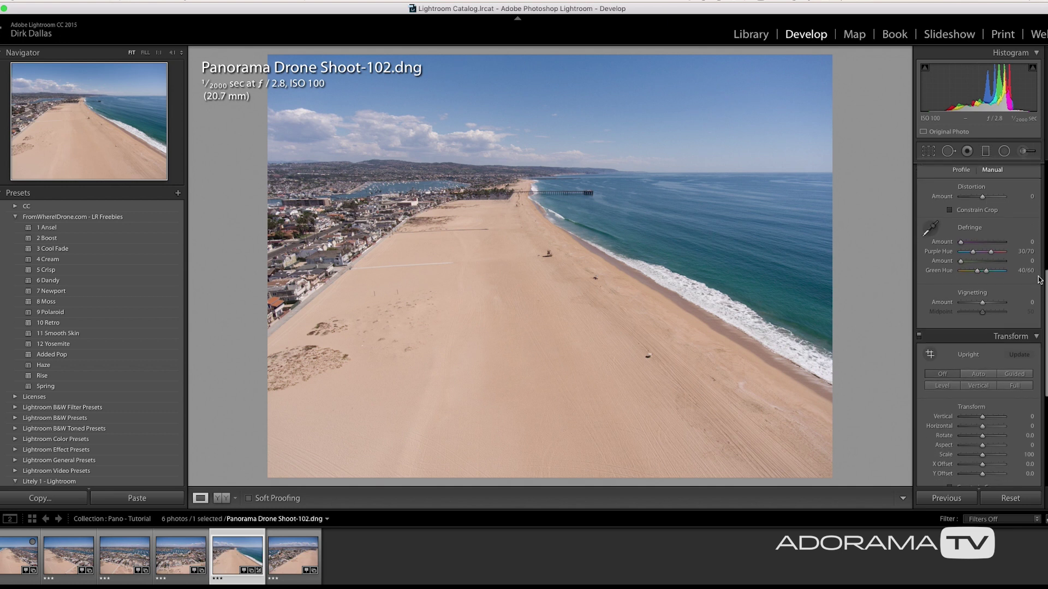
{"action": "mouse_move", "coordinate": [983, 304]}
{"action": "left_mouse_down"}
{"action": "mouse_move", "coordinate": [966, 304]}
{"action": "mouse_move", "coordinate": [1018, 304]}
{"action": "mouse_move", "coordinate": [953, 310]}
{"action": "mouse_move", "coordinate": [1004, 307]}
{"action": "mouse_move", "coordinate": [985, 304]}
{"action": "left_mouse_up"}
Copy the checked develop settings from Panorama Drone Shoot-102.dng and paste them onto Panorama Drone Shoot-109.dng
{"action": "left_click", "coordinate": [45, 499]}
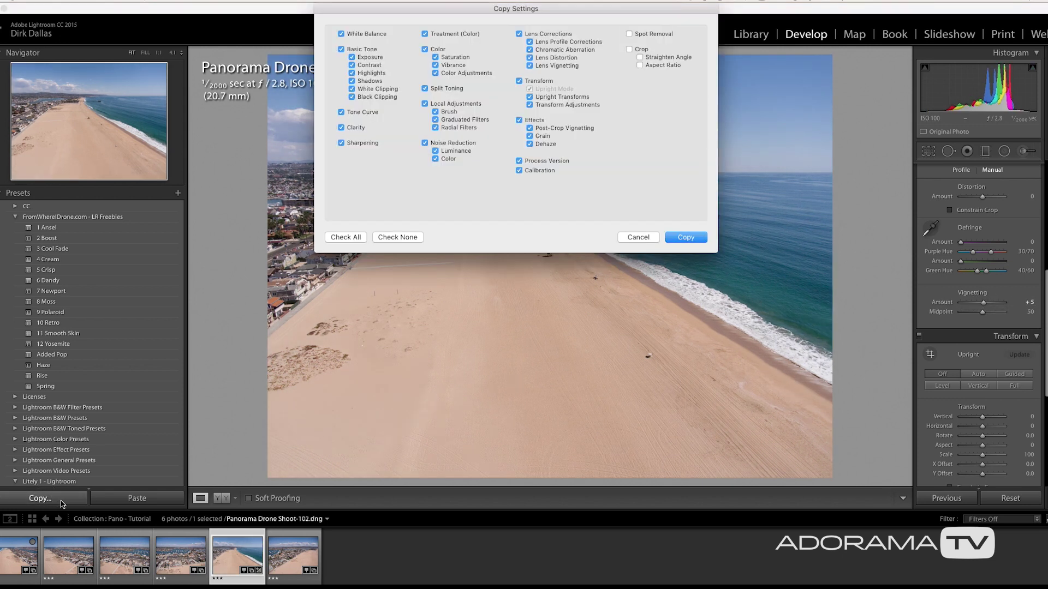
{"action": "left_click", "coordinate": [687, 237]}
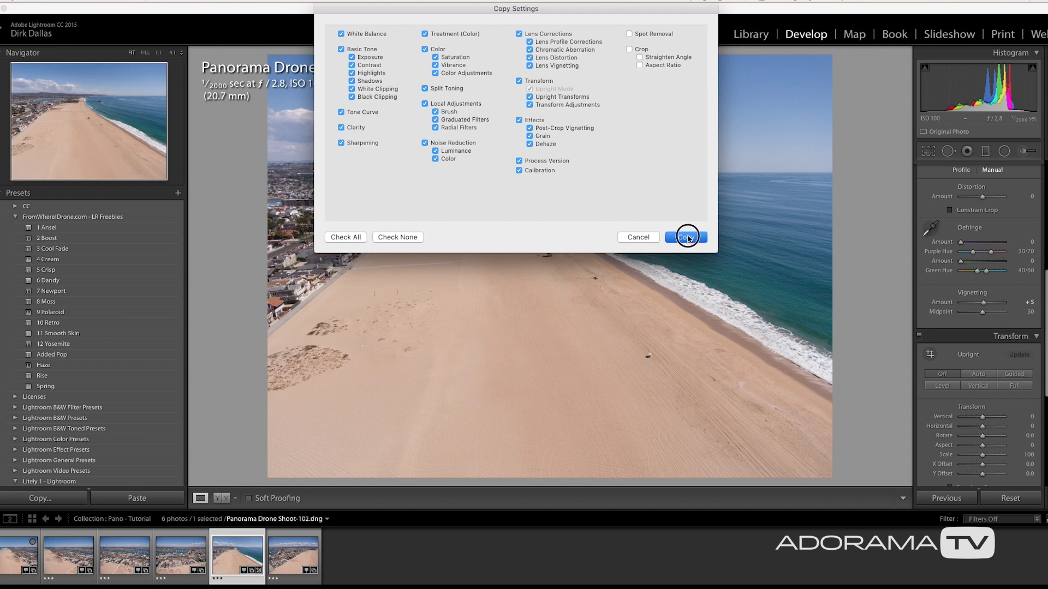
{"action": "left_click", "coordinate": [7, 558]}
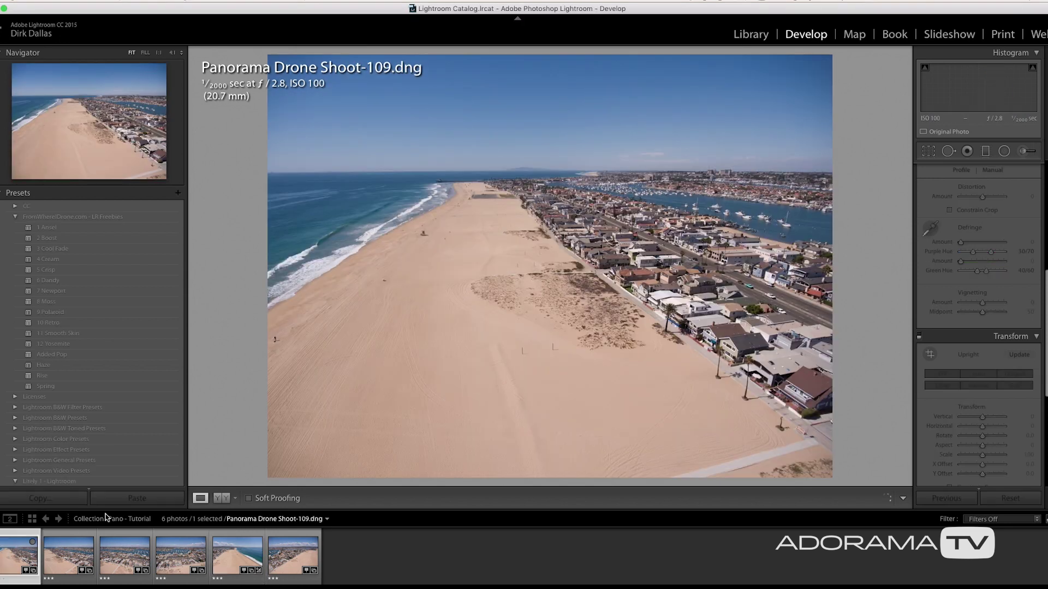
{"action": "left_click", "coordinate": [139, 501]}
Paste the copied lens corrections and other settings onto photos 110, 111, 112 and 100, and reselect Panorama Drone Shoot-102.dng
{"action": "left_click", "coordinate": [69, 555]}
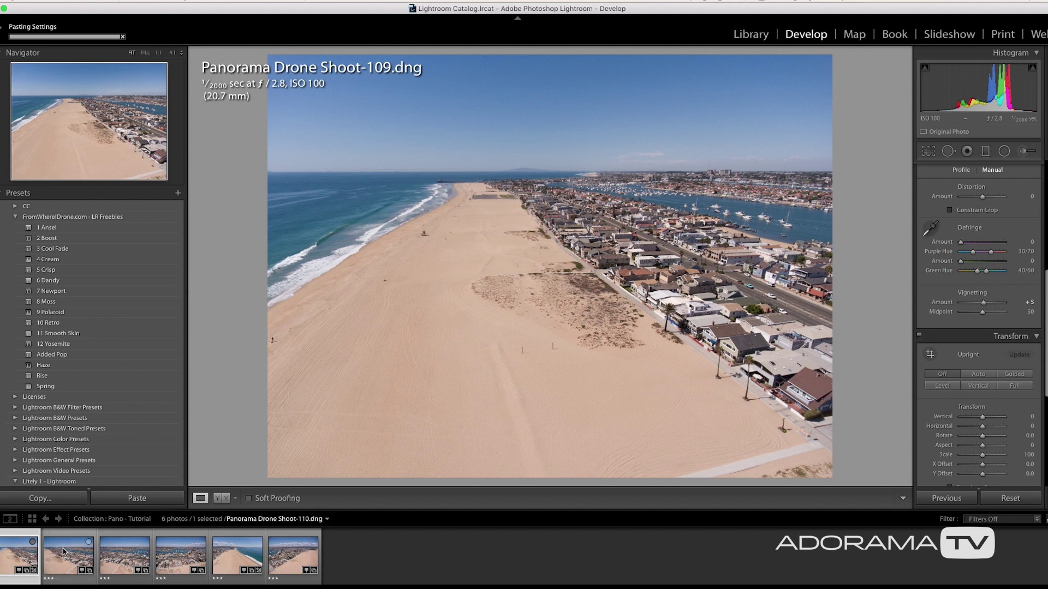
{"action": "left_click", "coordinate": [120, 501]}
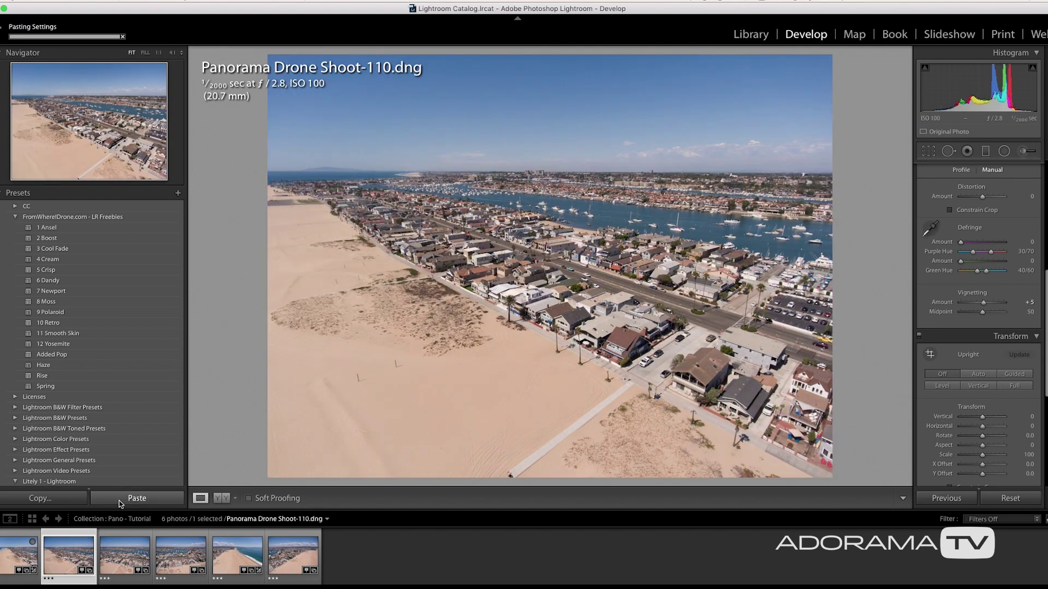
{"action": "left_click", "coordinate": [124, 557]}
{"action": "left_click", "coordinate": [136, 499]}
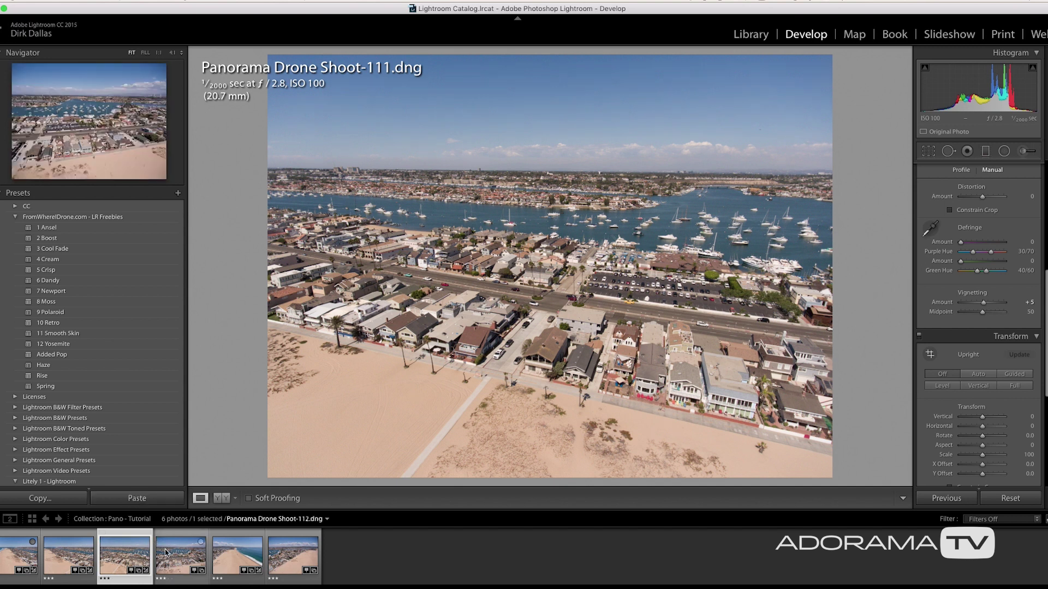
{"action": "left_click", "coordinate": [167, 552]}
{"action": "left_click", "coordinate": [164, 502]}
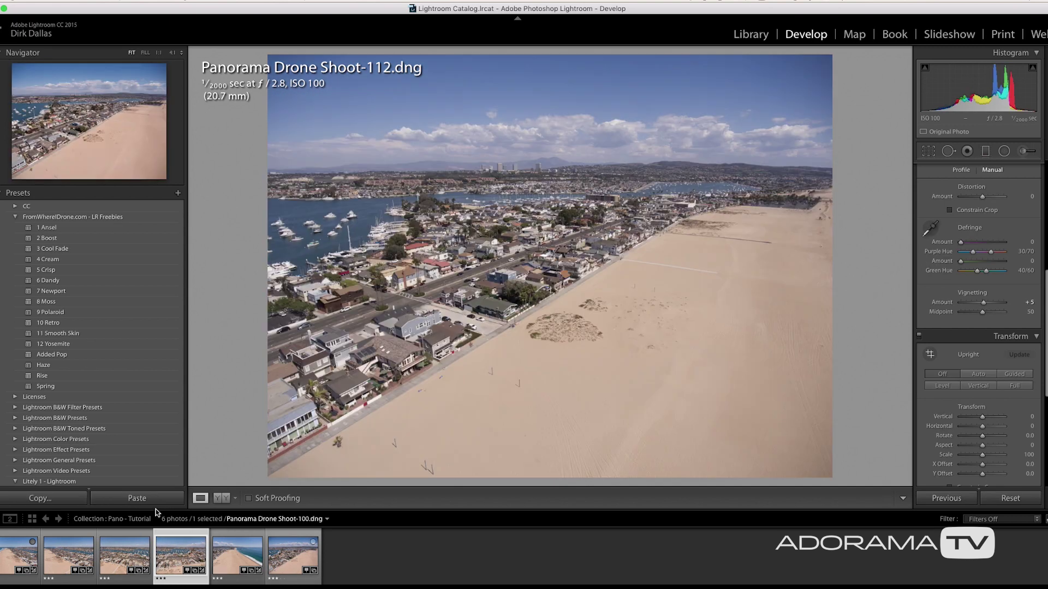
{"action": "left_click", "coordinate": [155, 501]}
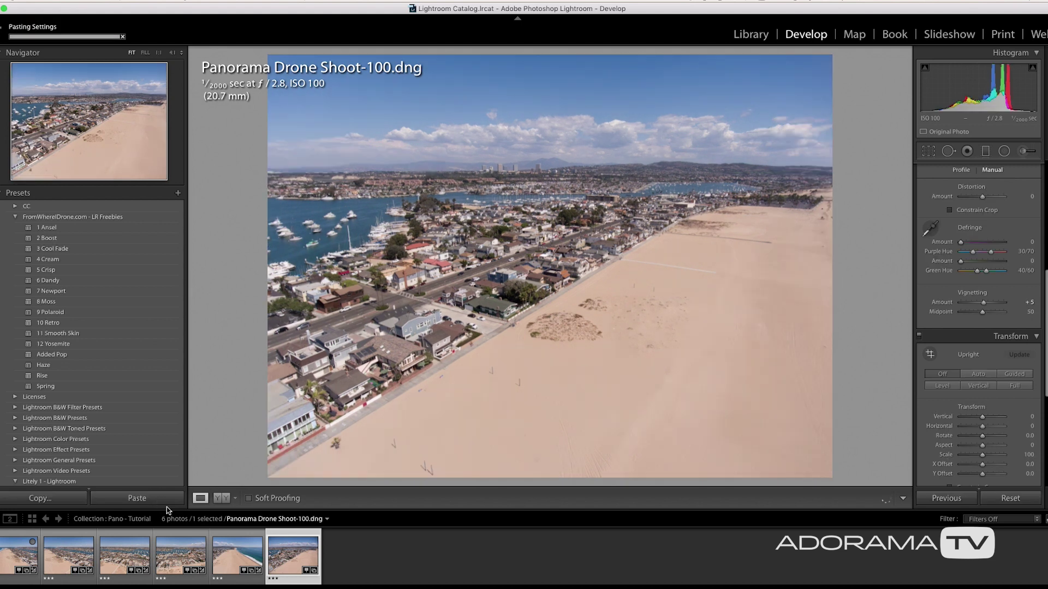
{"action": "left_click", "coordinate": [230, 559]}
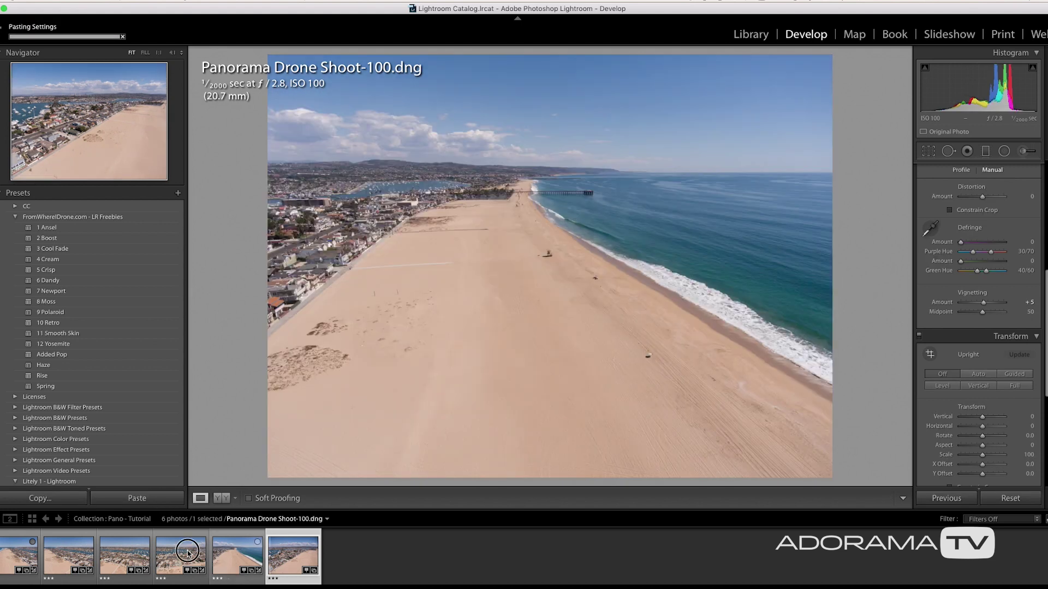
Move Panorama Drone Shoot-102.dng after photo 100 at the end of the sequence and check photos 112 and 110
{"action": "left_click", "coordinate": [188, 553]}
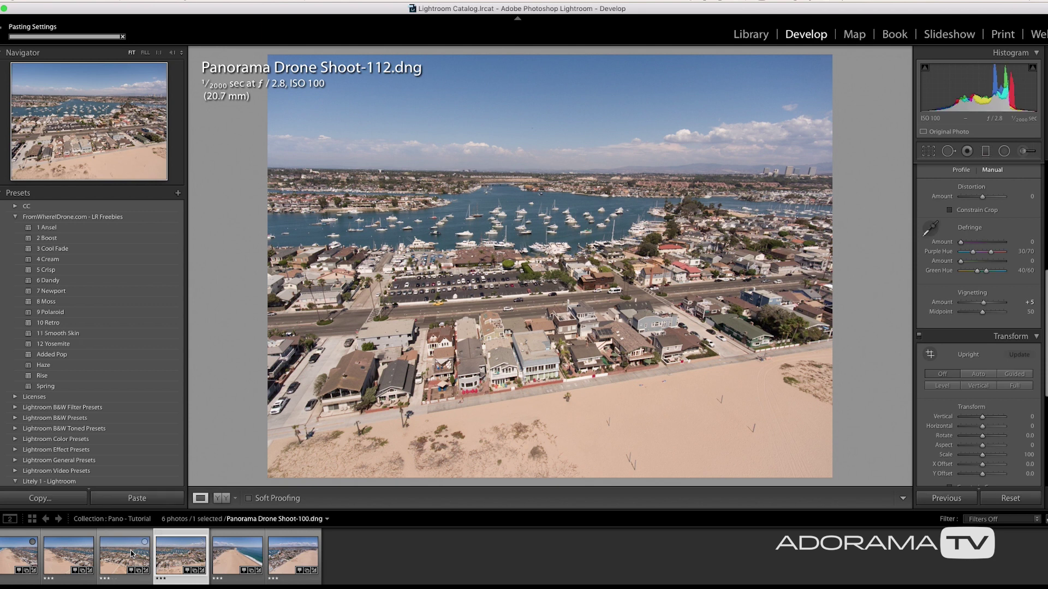
{"action": "left_click_drag", "start_coordinate": [125, 554], "coordinate": [305, 556]}
{"action": "left_click", "coordinate": [287, 560]}
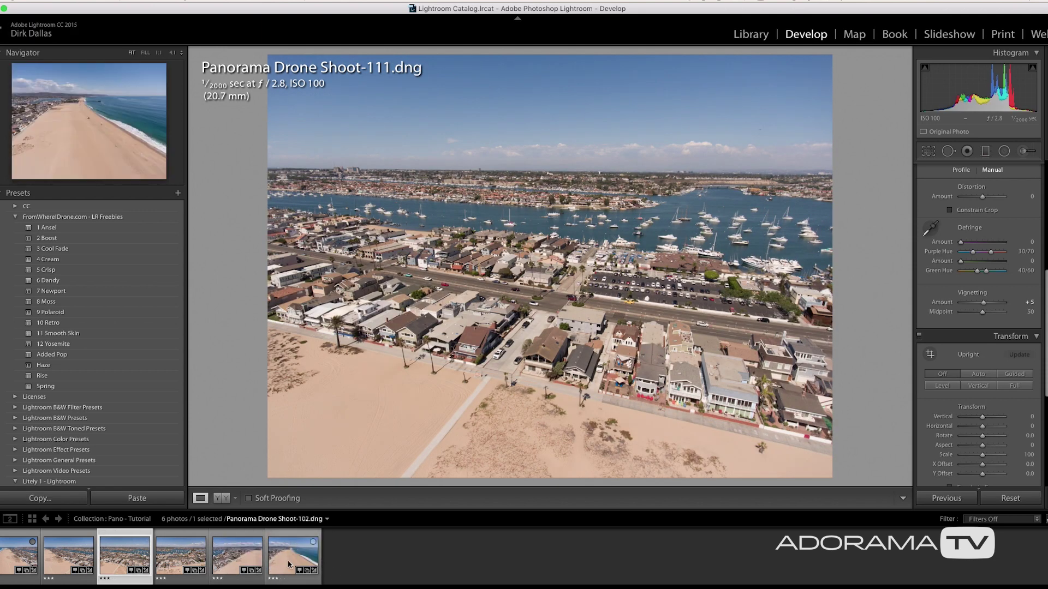
{"action": "left_click", "coordinate": [229, 554]}
{"action": "left_click", "coordinate": [184, 553]}
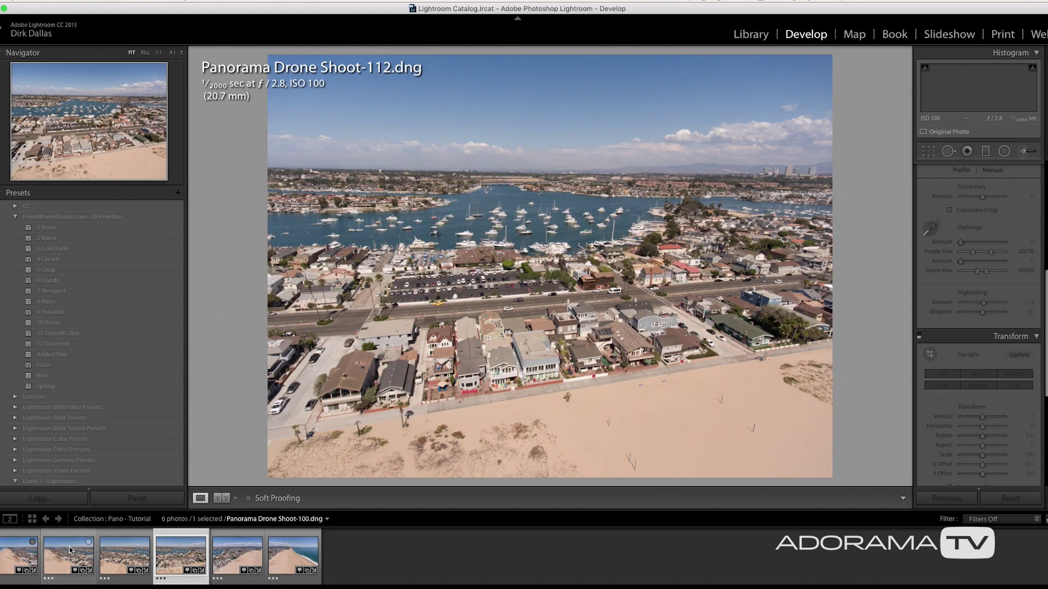
{"action": "left_click", "coordinate": [69, 552]}
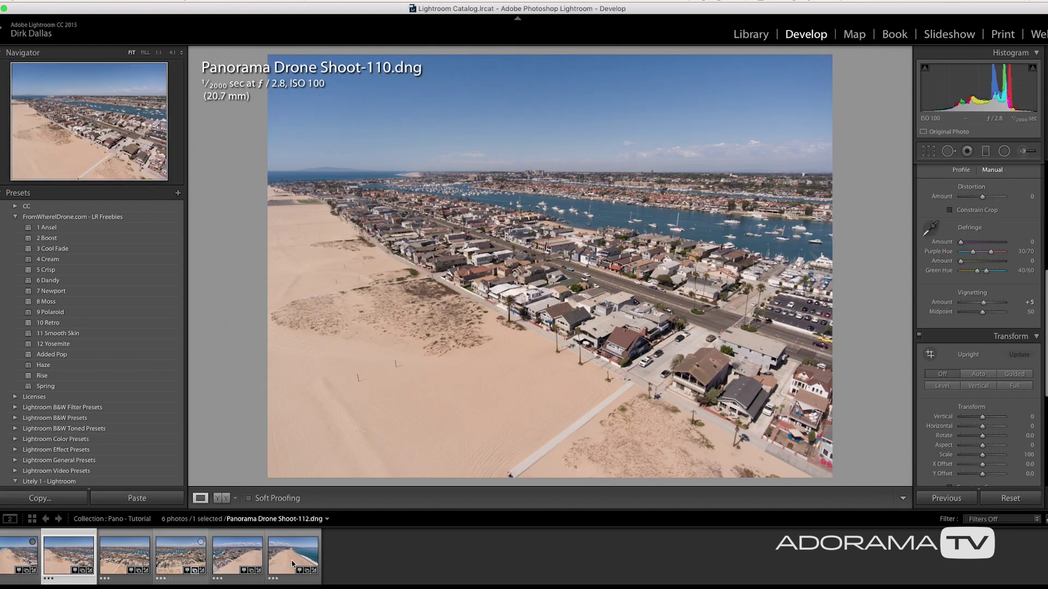
Select all six drone photos and open the Panorama Photo Merge preview for them
{"action": "key", "text": "super+a"}
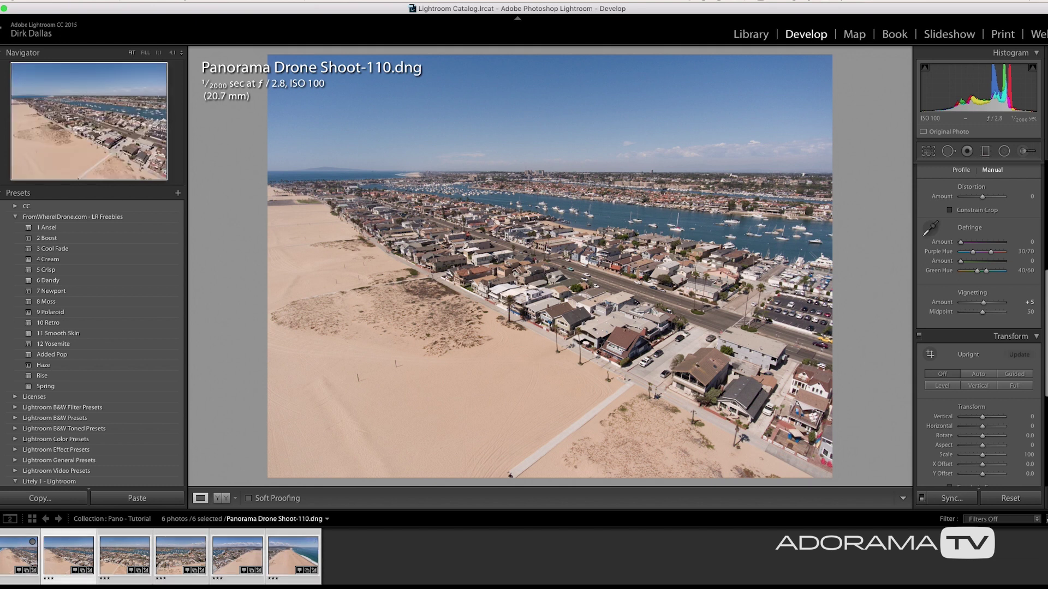
{"action": "left_click", "coordinate": [143, 2]}
{"action": "mouse_move", "coordinate": [229, 62]}
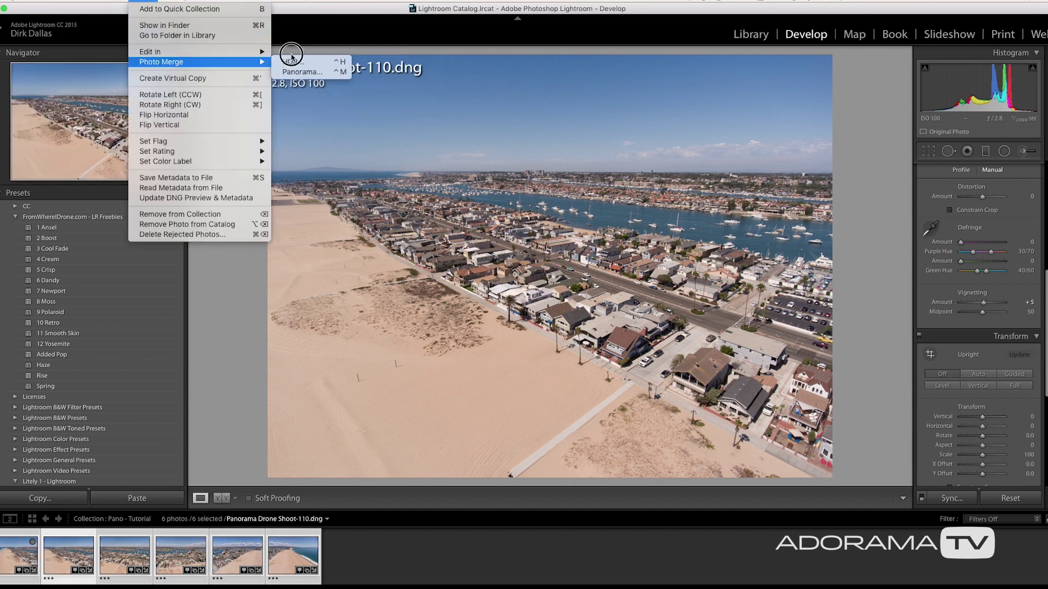
{"action": "left_click", "coordinate": [327, 77]}
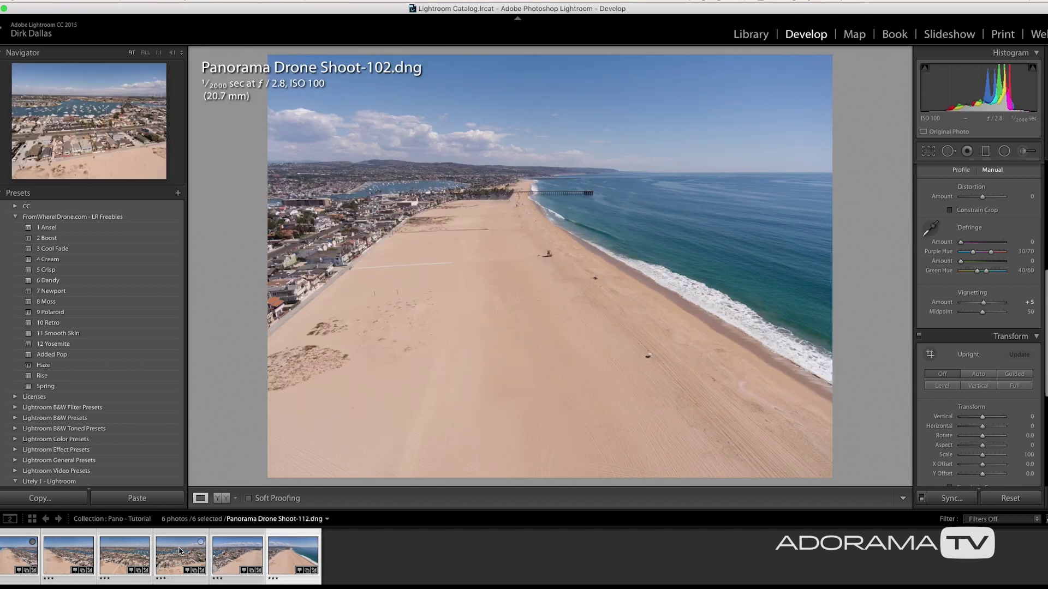
{"action": "right_click", "coordinate": [180, 551]}
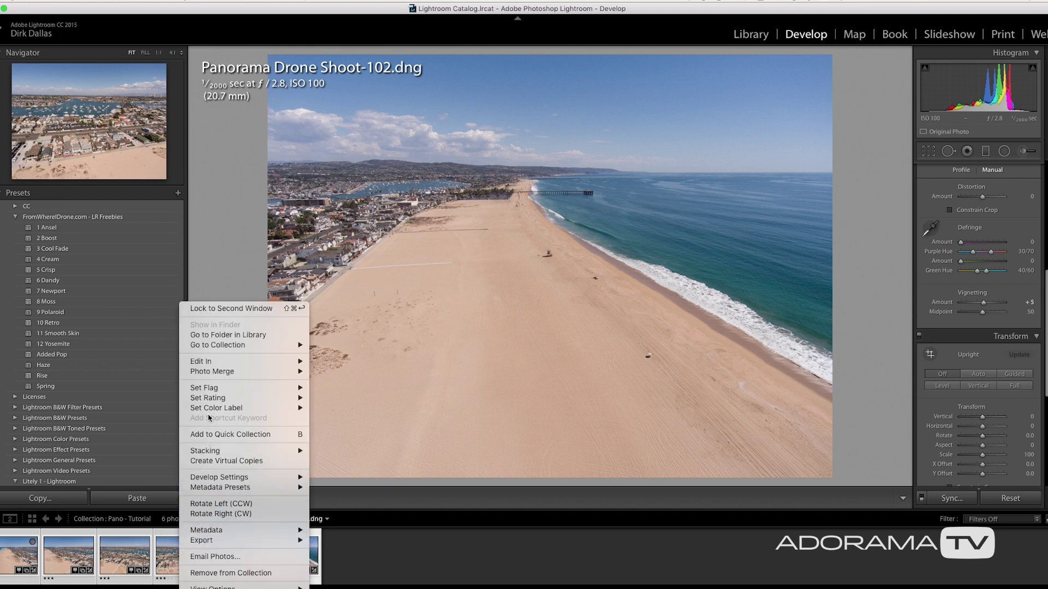
{"action": "mouse_move", "coordinate": [211, 373]}
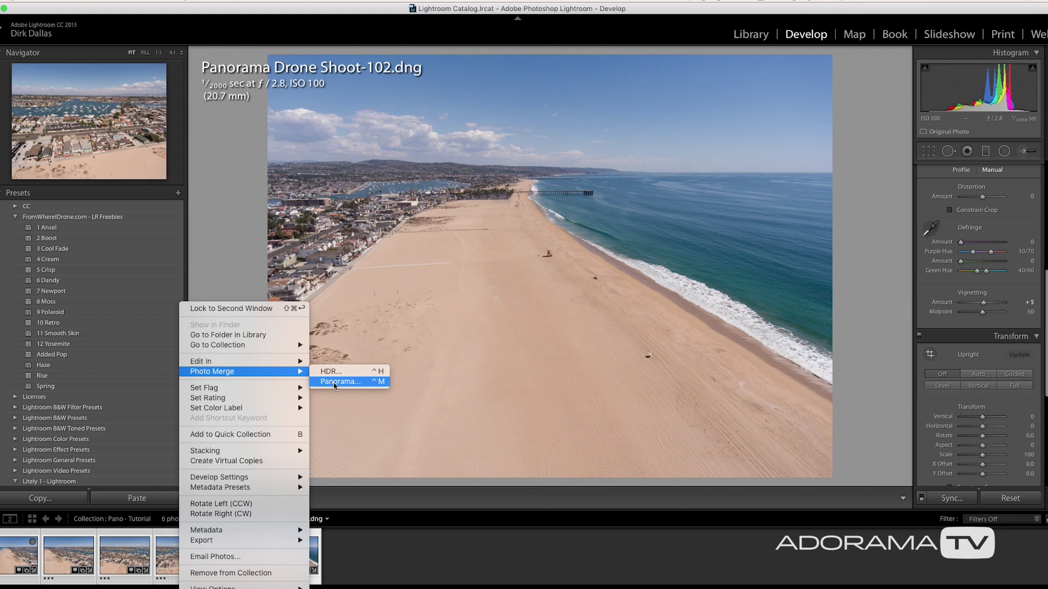
{"action": "left_click", "coordinate": [363, 383]}
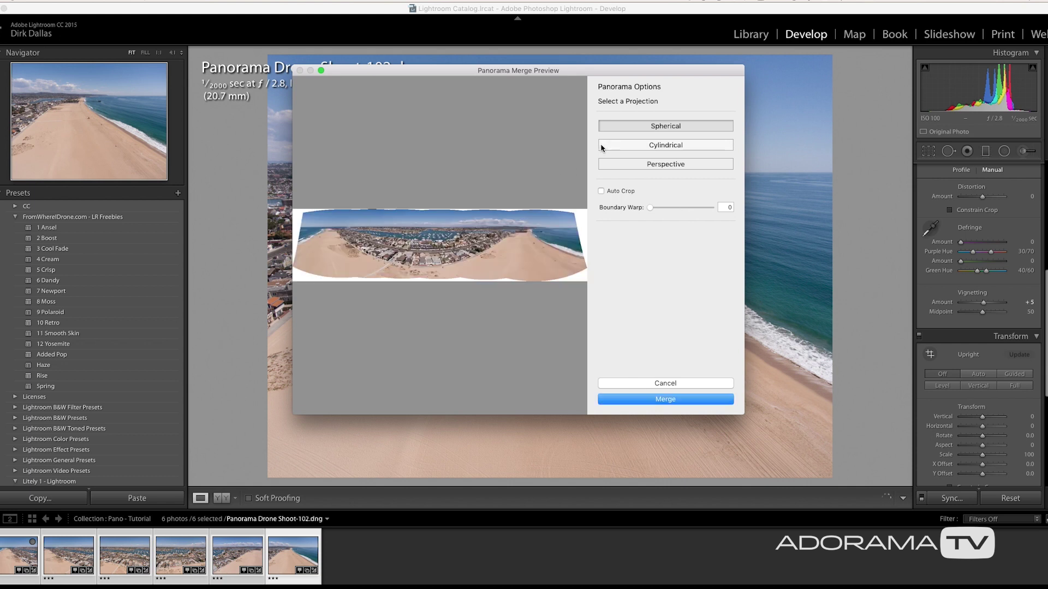
Compare the Cylindrical projection, keep Spherical with Boundary Warp at 100, and merge the panorama
{"action": "left_click", "coordinate": [662, 145]}
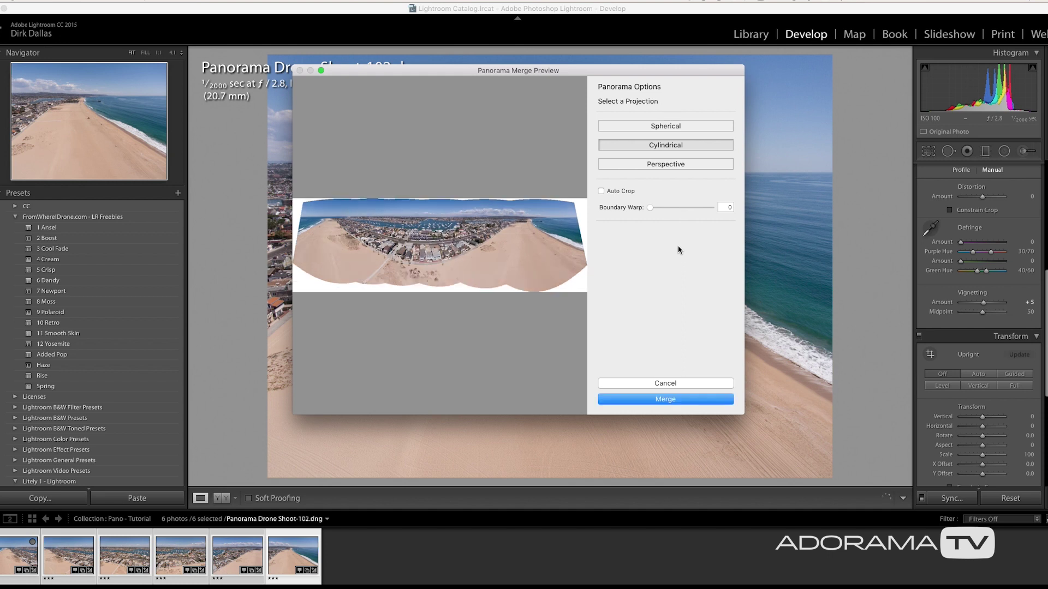
{"action": "left_click", "coordinate": [647, 128]}
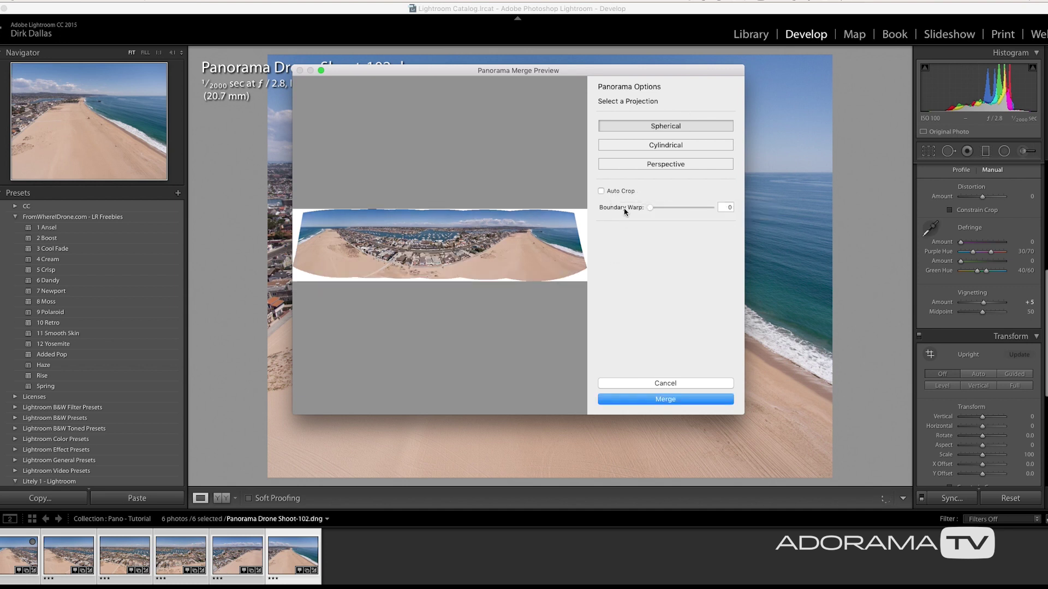
{"action": "left_click_drag", "start_coordinate": [650, 210], "coordinate": [713, 210]}
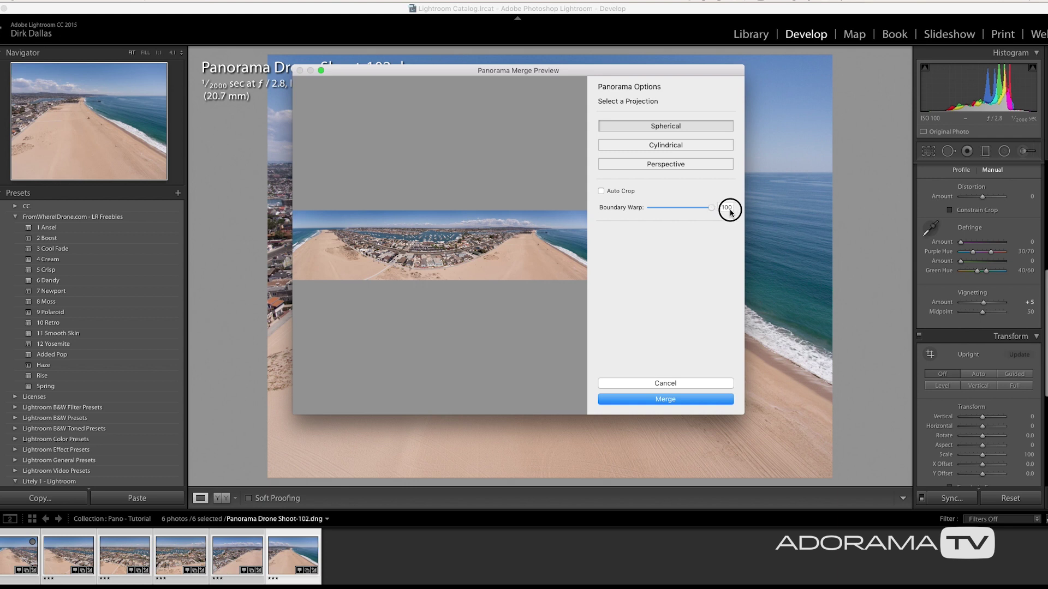
{"action": "left_click_drag", "start_coordinate": [717, 210], "coordinate": [667, 206]}
{"action": "left_click_drag", "start_coordinate": [697, 207], "coordinate": [736, 207]}
{"action": "left_click", "coordinate": [653, 400]}
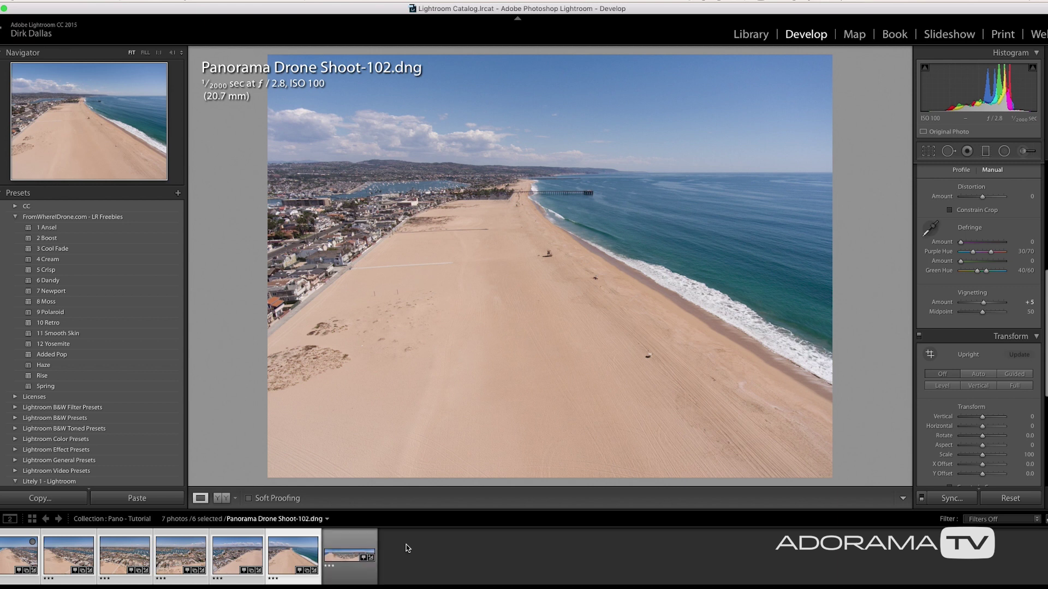
Open Panorama Drone Shoot-102-Pano.dng in the main view, try a slight exposure change and reset its develop settings
{"action": "left_click", "coordinate": [371, 549]}
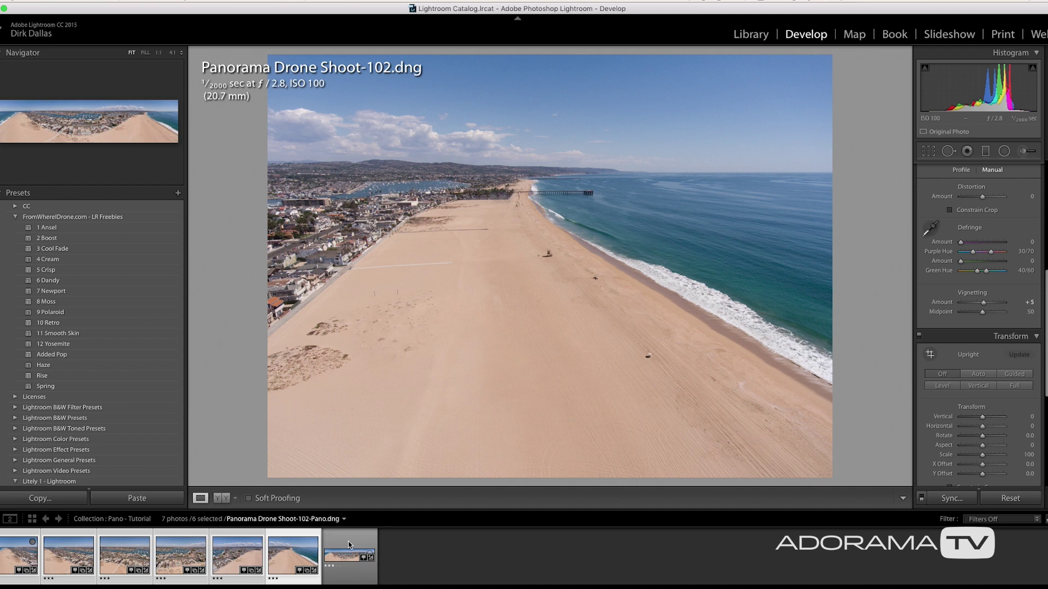
{"action": "left_click", "coordinate": [348, 541]}
{"action": "scroll", "coordinate": [1042, 276], "scroll_direction": "up", "scroll_amount": 2}
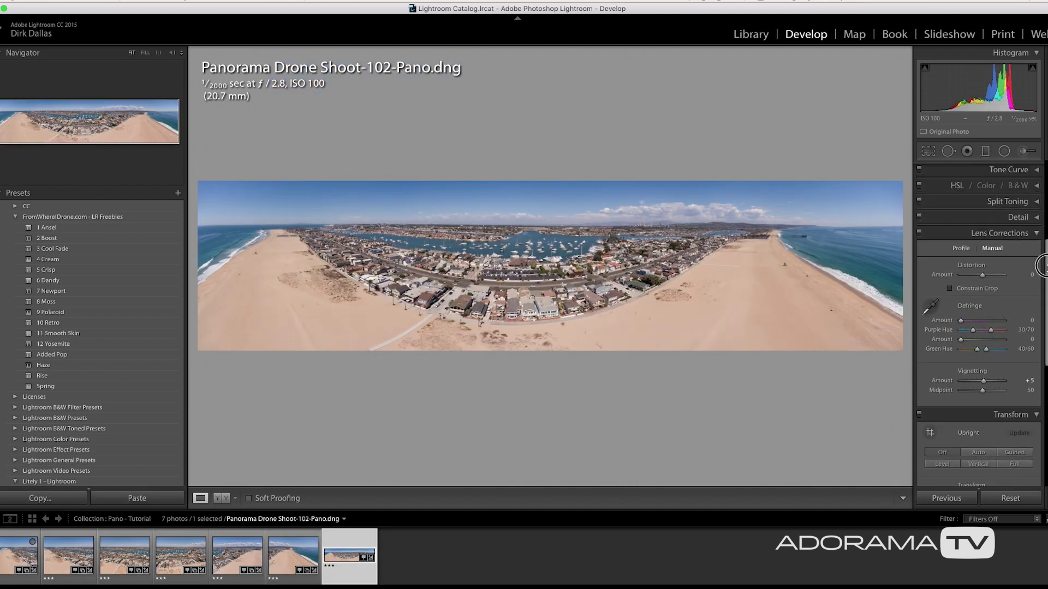
{"action": "scroll", "coordinate": [1042, 276], "scroll_direction": "up", "scroll_amount": 5}
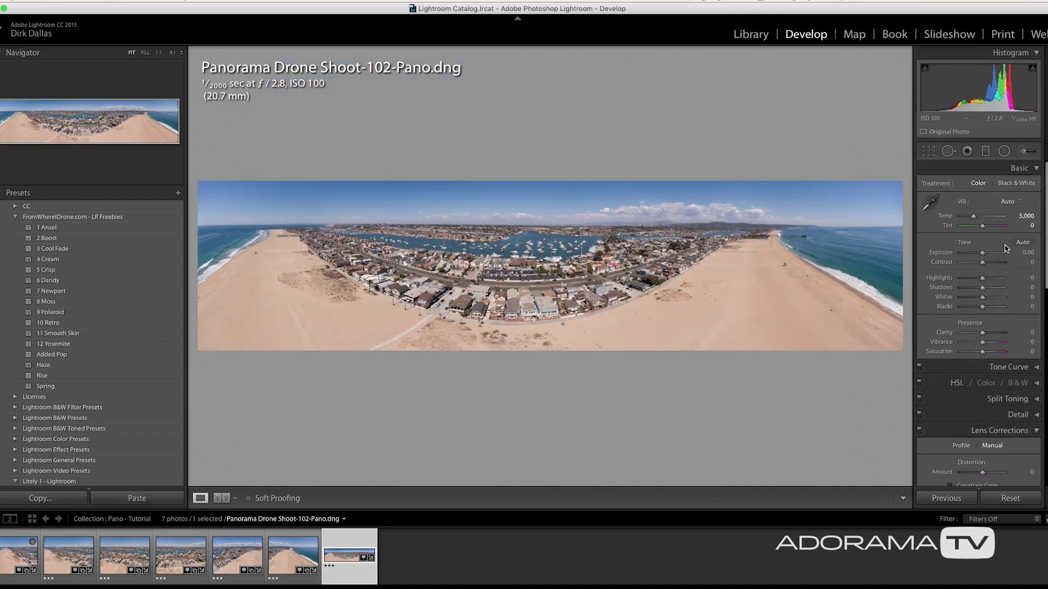
{"action": "left_click_drag", "start_coordinate": [982, 253], "coordinate": [984, 253]}
{"action": "key", "text": "super+shift+r"}
Try the Cool Fade, Cream, Crisp and Dandy presets on the panorama and apply 7 Newport
{"action": "left_click", "coordinate": [58, 249]}
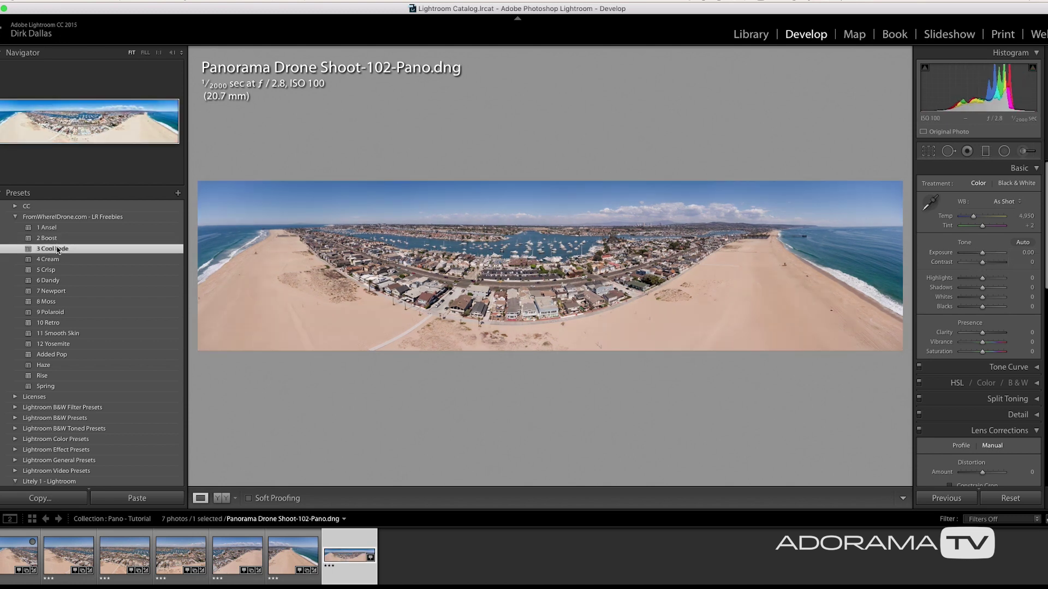
{"action": "left_click", "coordinate": [56, 259]}
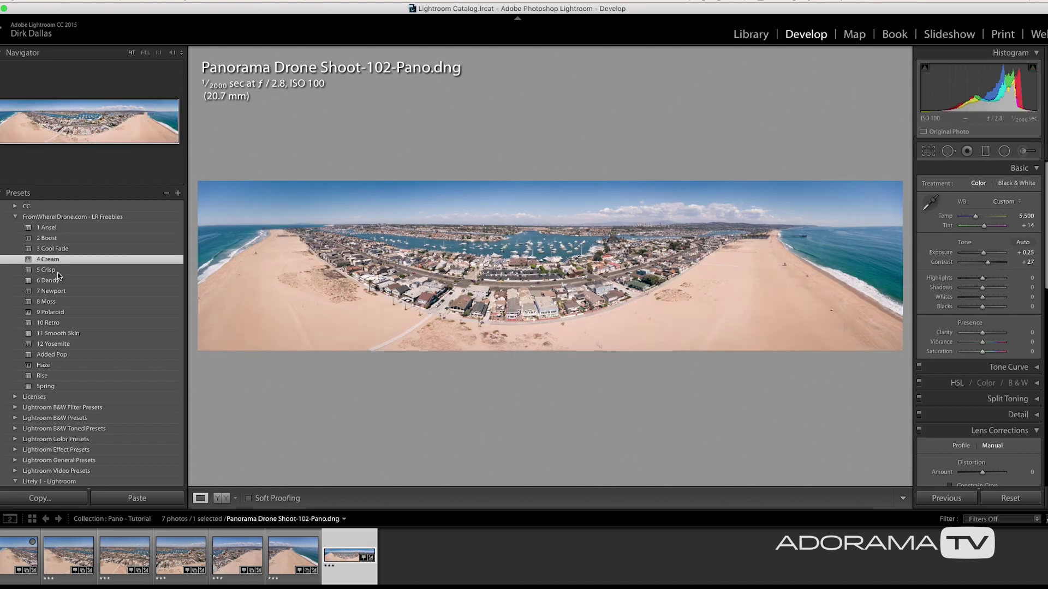
{"action": "left_click", "coordinate": [57, 270]}
{"action": "left_click", "coordinate": [57, 281]}
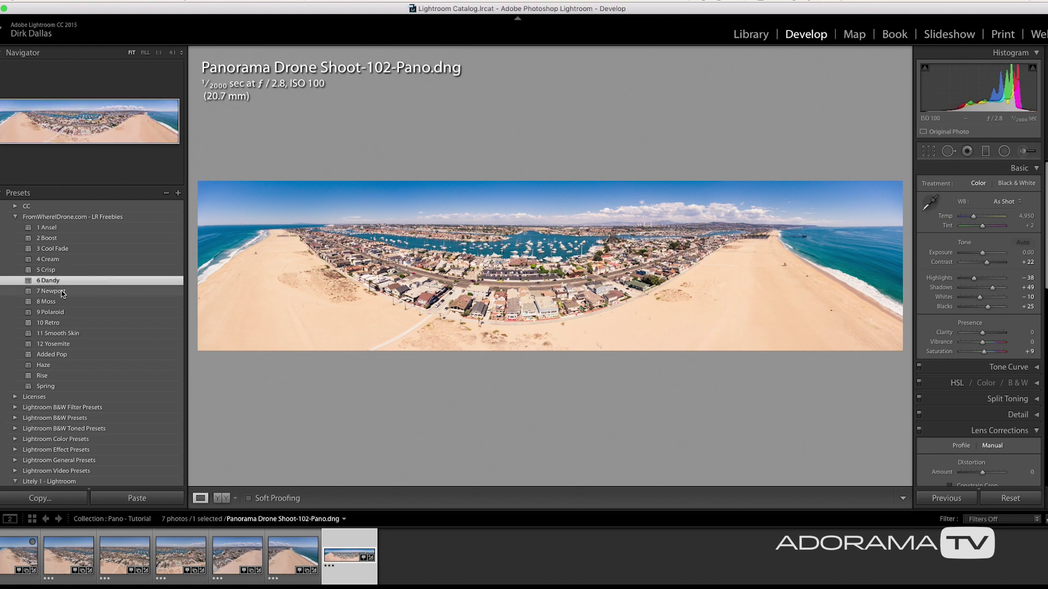
{"action": "left_click", "coordinate": [61, 292]}
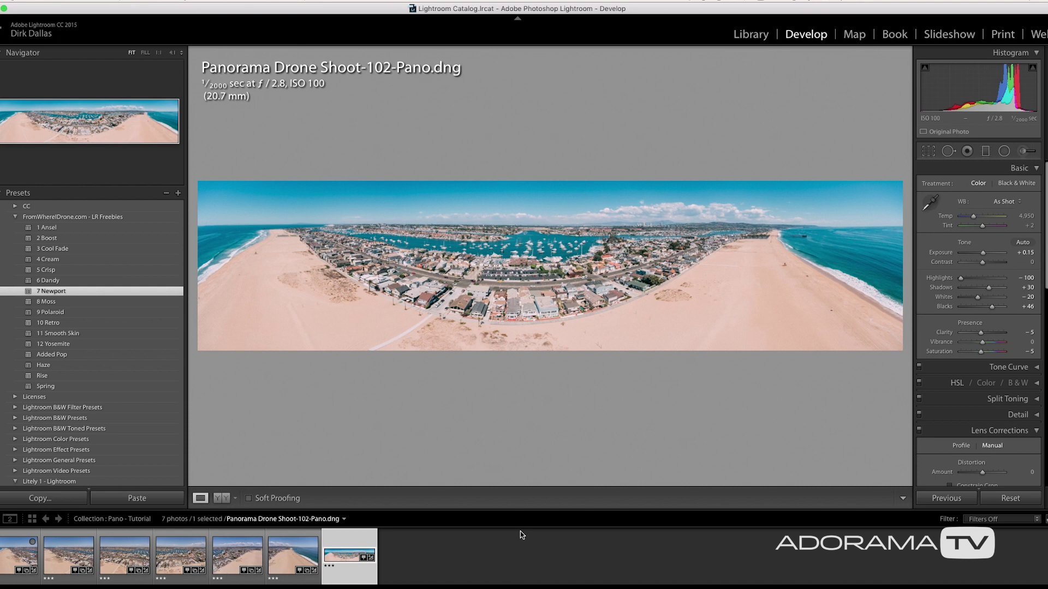
Open the export settings for Panorama Drone Shoot-102-Pano.dng and reposition the dialog
{"action": "left_click", "coordinate": [55, 1]}
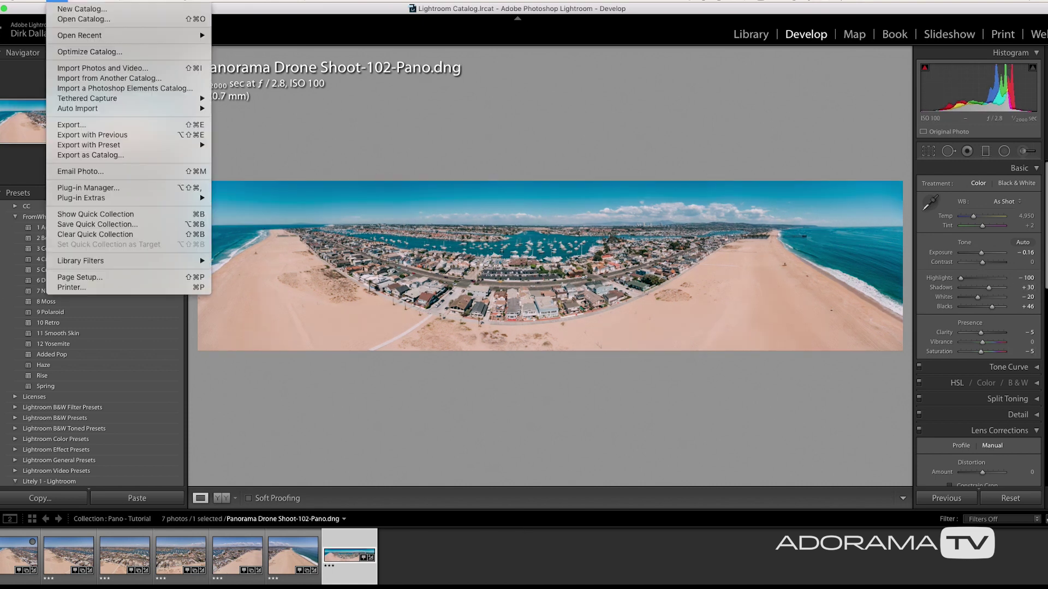
{"action": "left_click", "coordinate": [87, 126]}
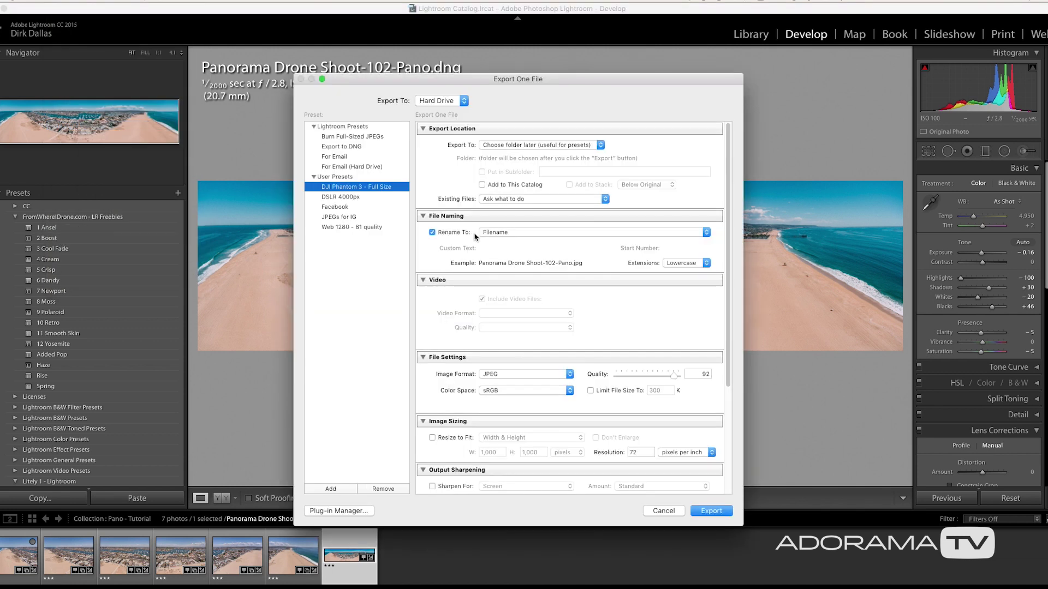
{"action": "left_click_drag", "start_coordinate": [492, 84], "coordinate": [475, 79]}
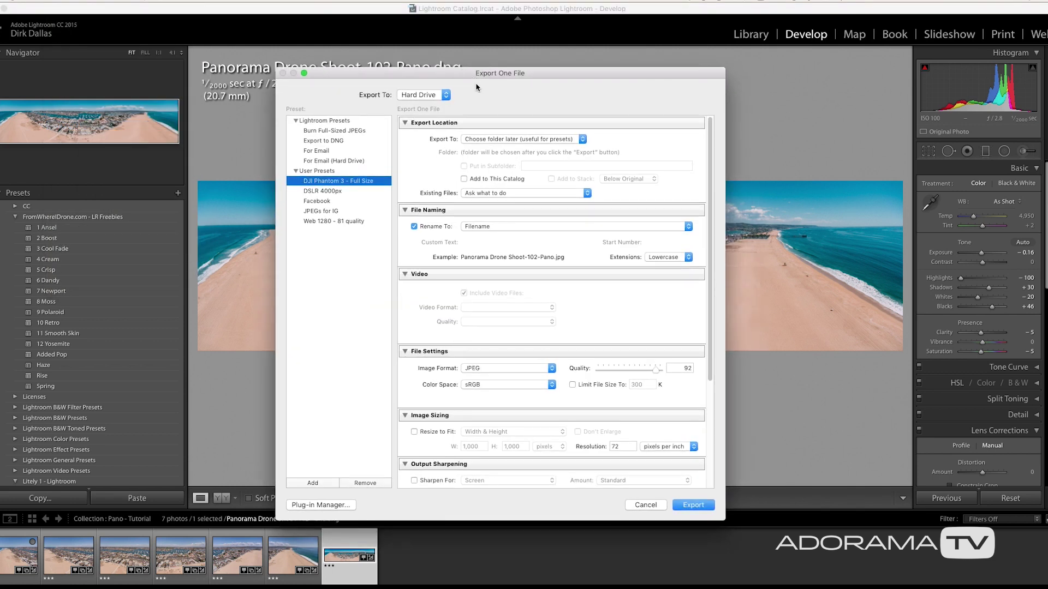